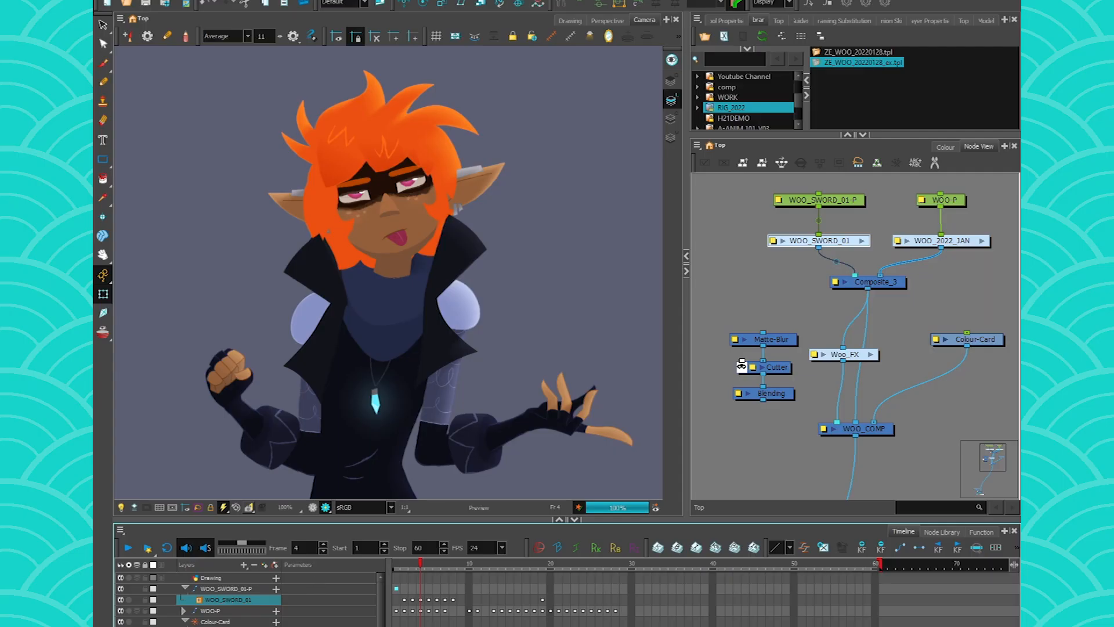
Open the application's Preferences
click(137, 314)
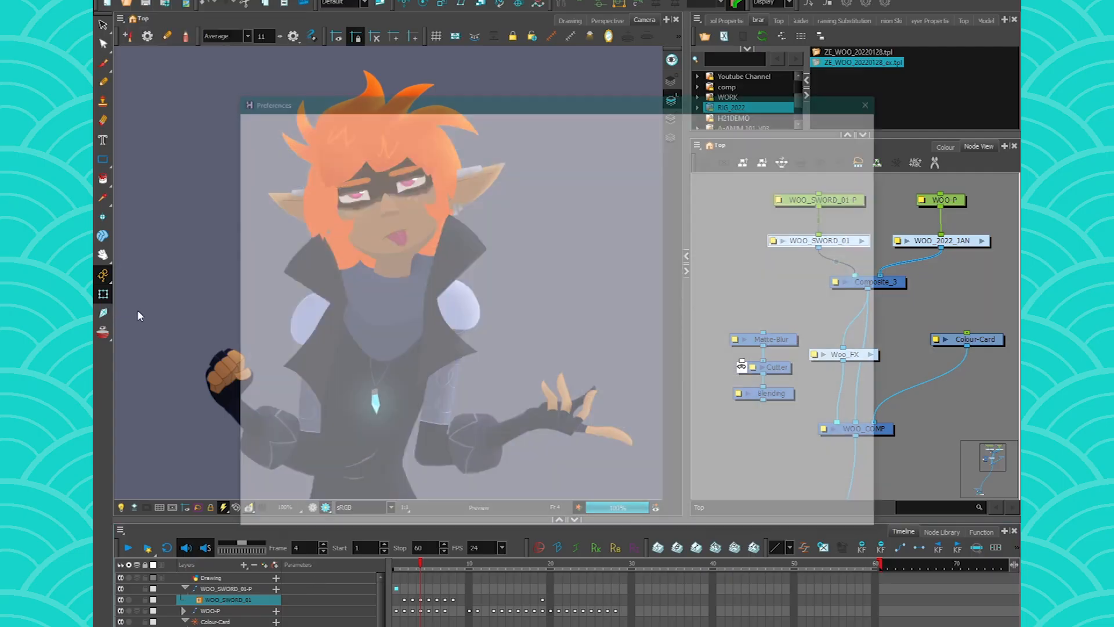
click(427, 138)
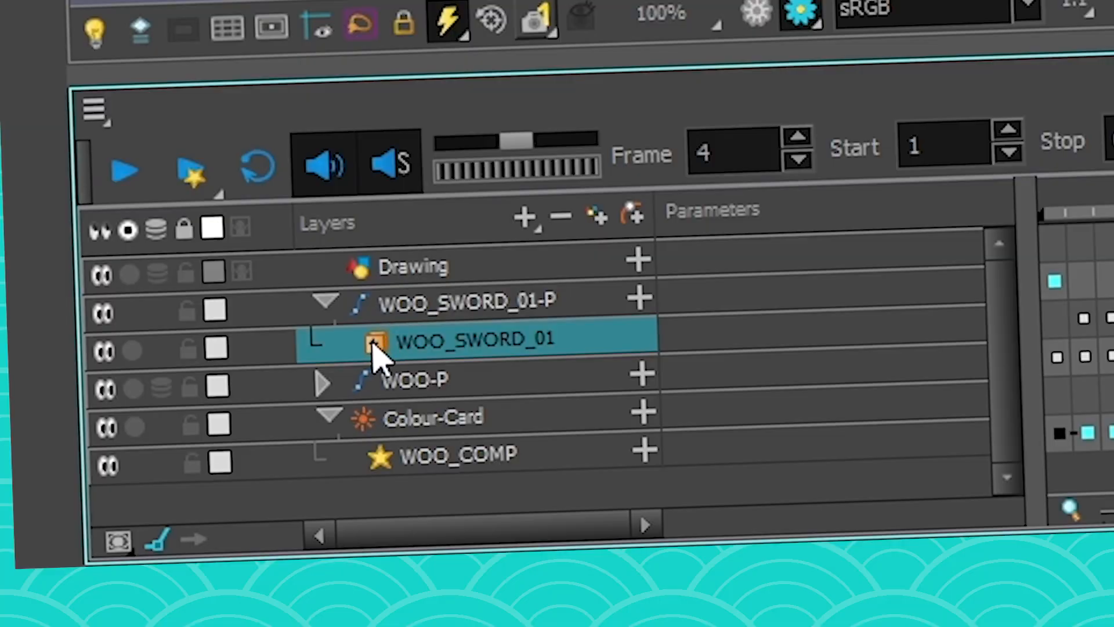
Expand the WOO_SWORD_01 group in the timeline layer list and collapse it again
click(376, 344)
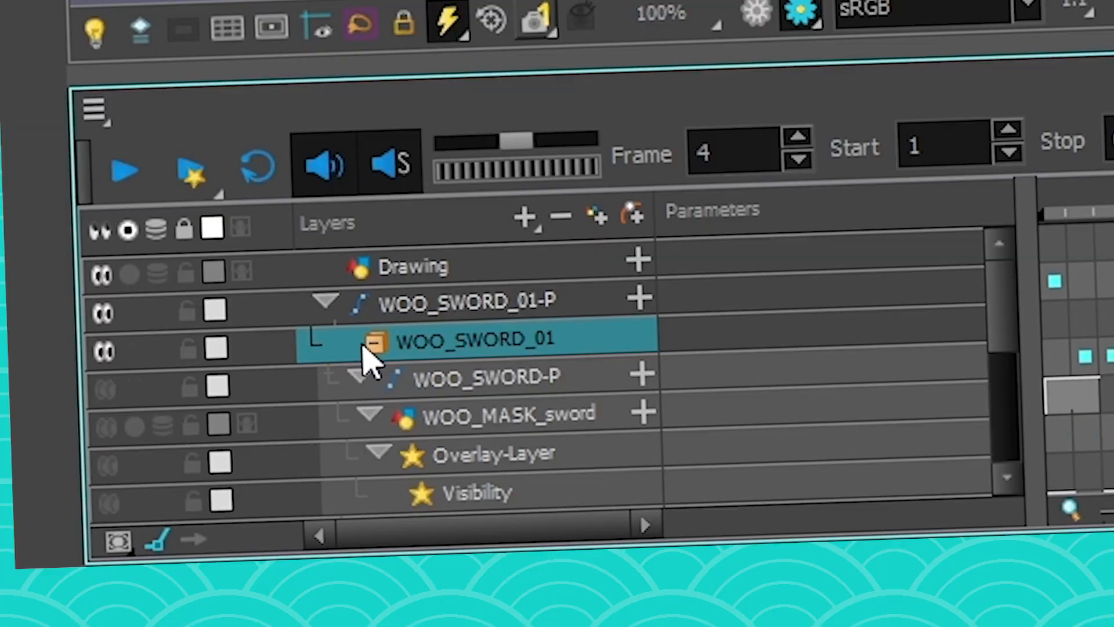
click(375, 340)
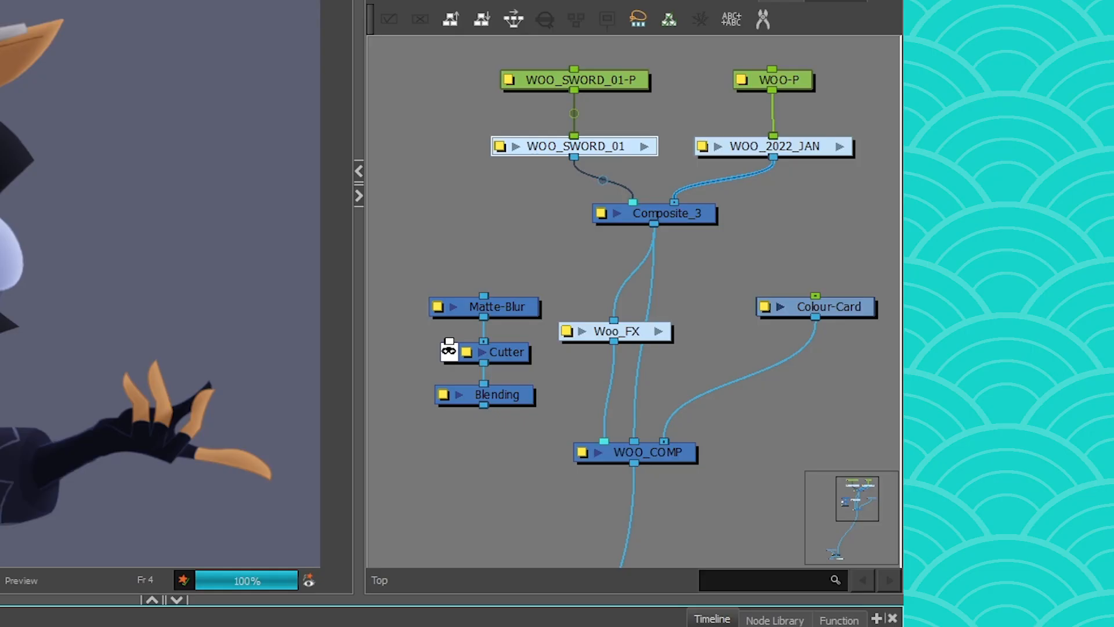
Enter the WOO_SWORD_01 group in the node network to view its nodes, and return to the Top level
click(643, 147)
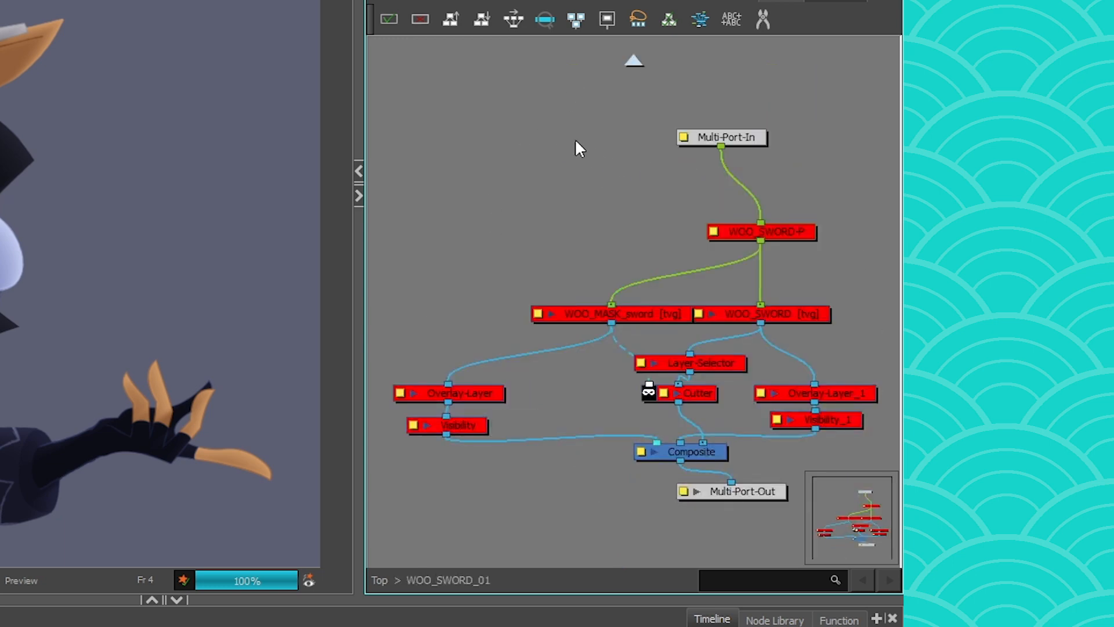
click(633, 62)
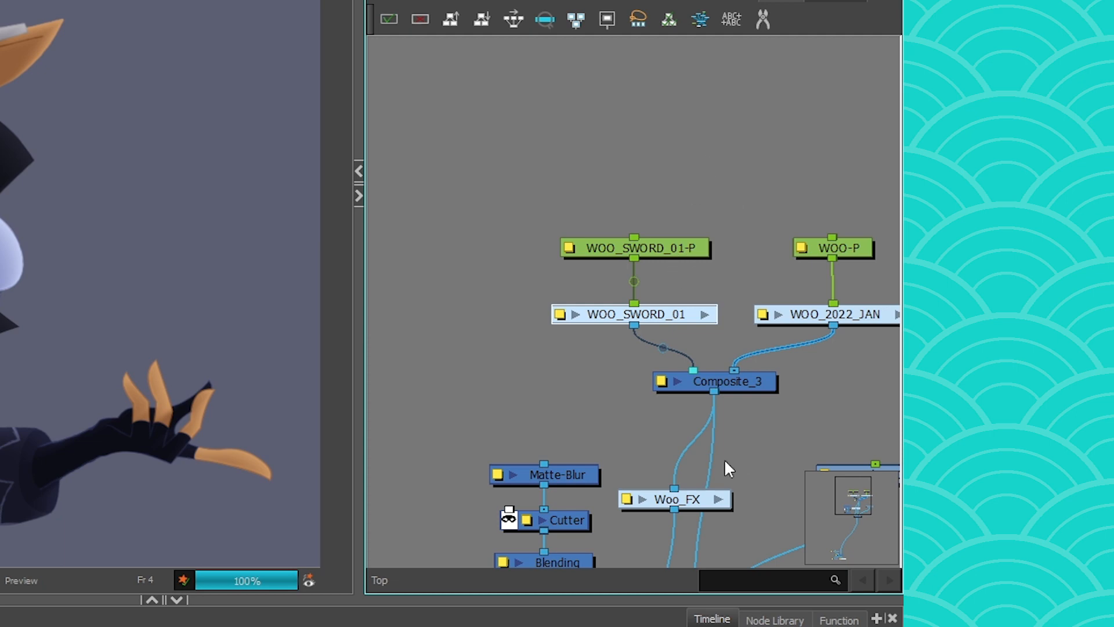
click(703, 312)
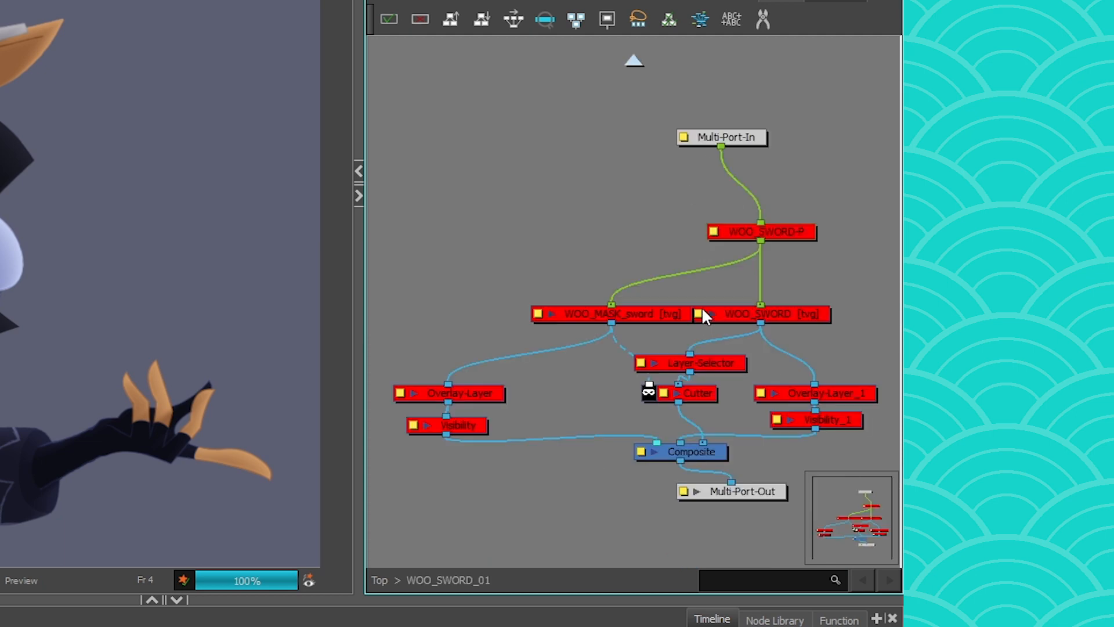
click(379, 579)
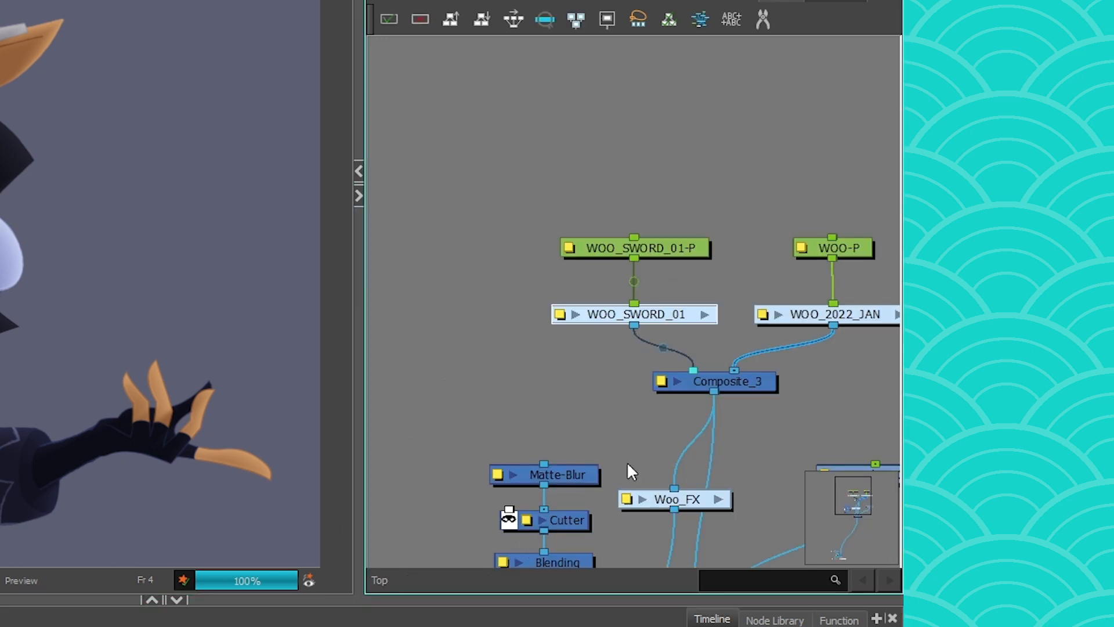
Browse into the WOO_2022_JAN group and its WOO_Deformation-B_jacket subgroup, and go back up level by level to Top
drag(688, 355, 416, 290)
click(625, 250)
drag(478, 316, 671, 445)
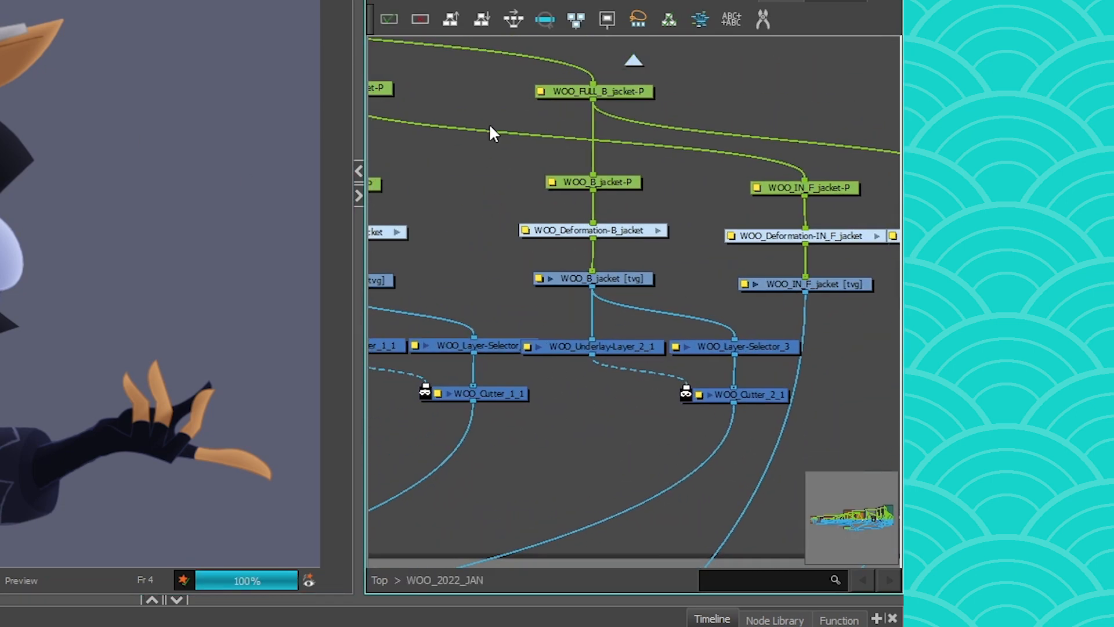
click(657, 230)
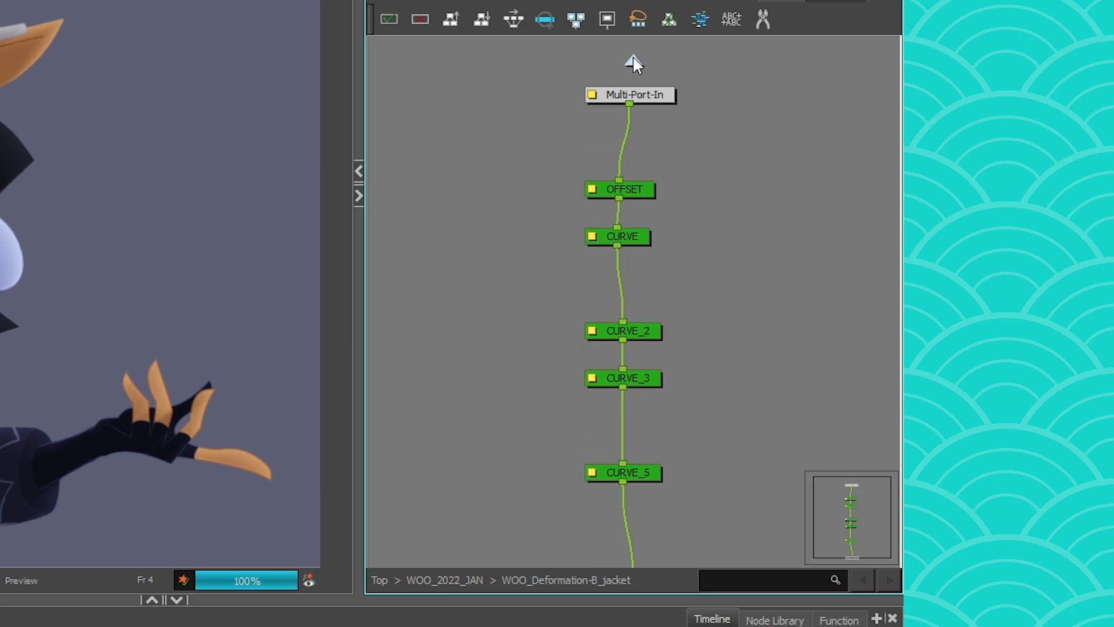
click(633, 61)
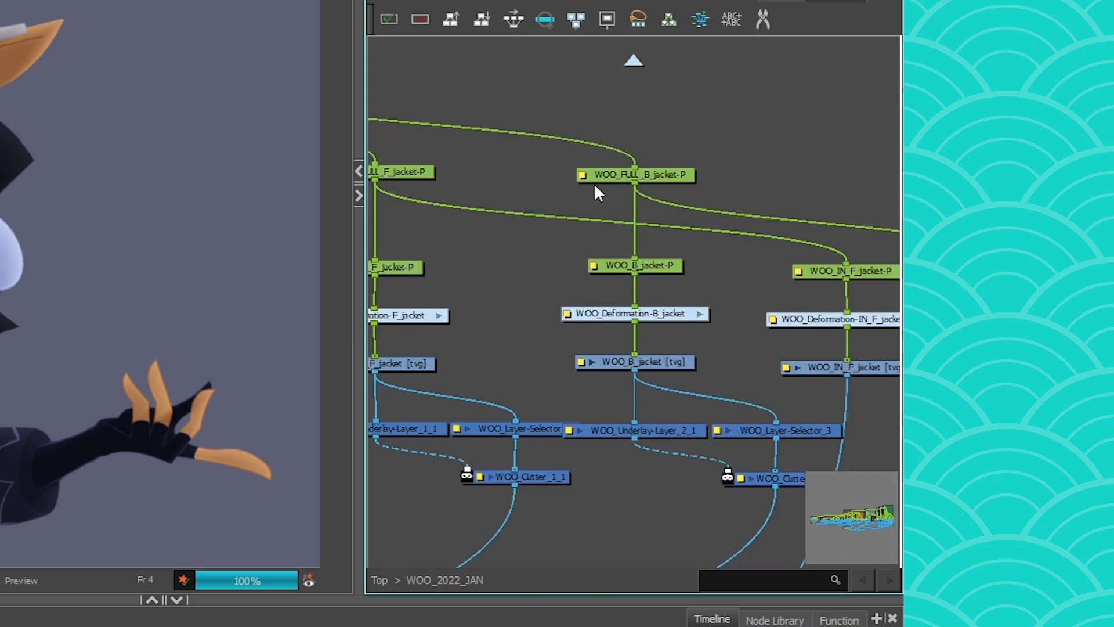
click(633, 62)
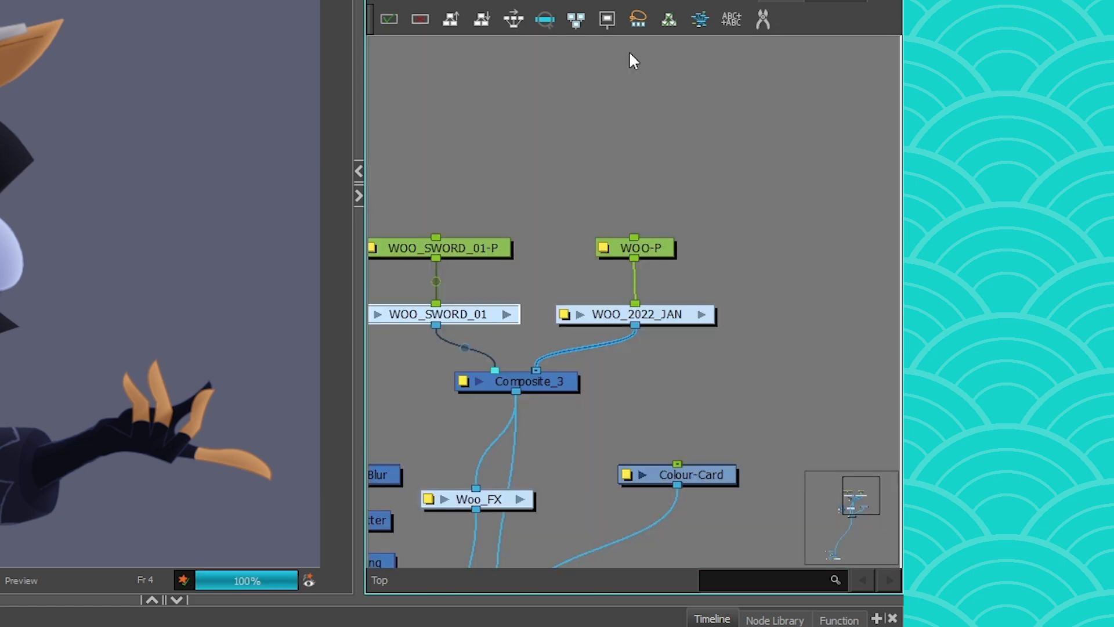
Reopen the nested WOO_Deformation-B_jacket group inside WOO_2022_JAN and jump straight back to the Top level
click(699, 315)
click(700, 315)
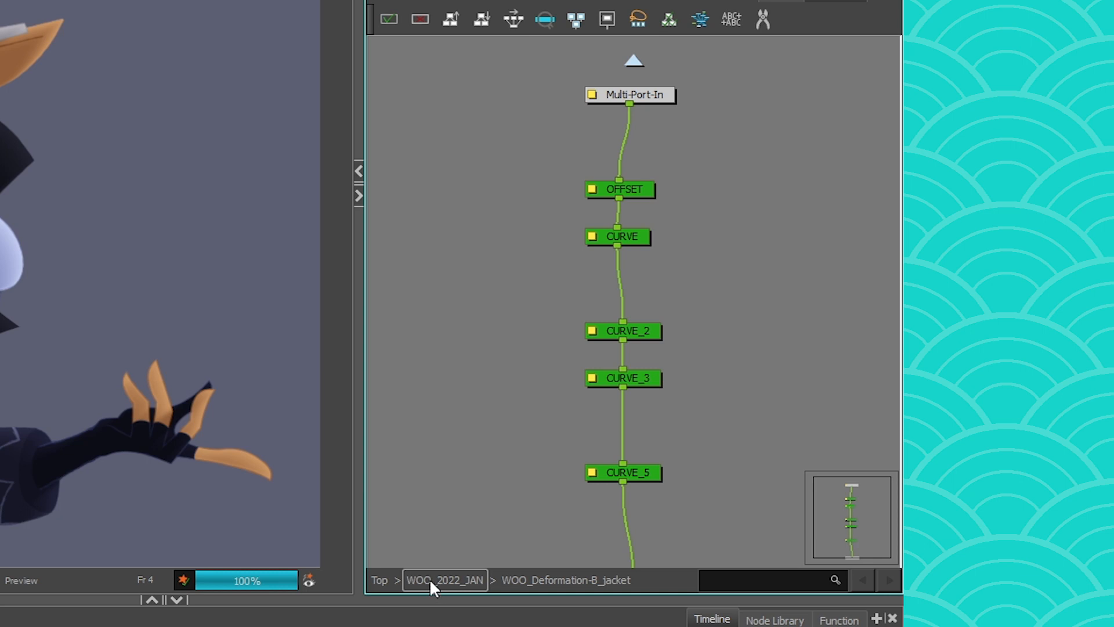
click(379, 580)
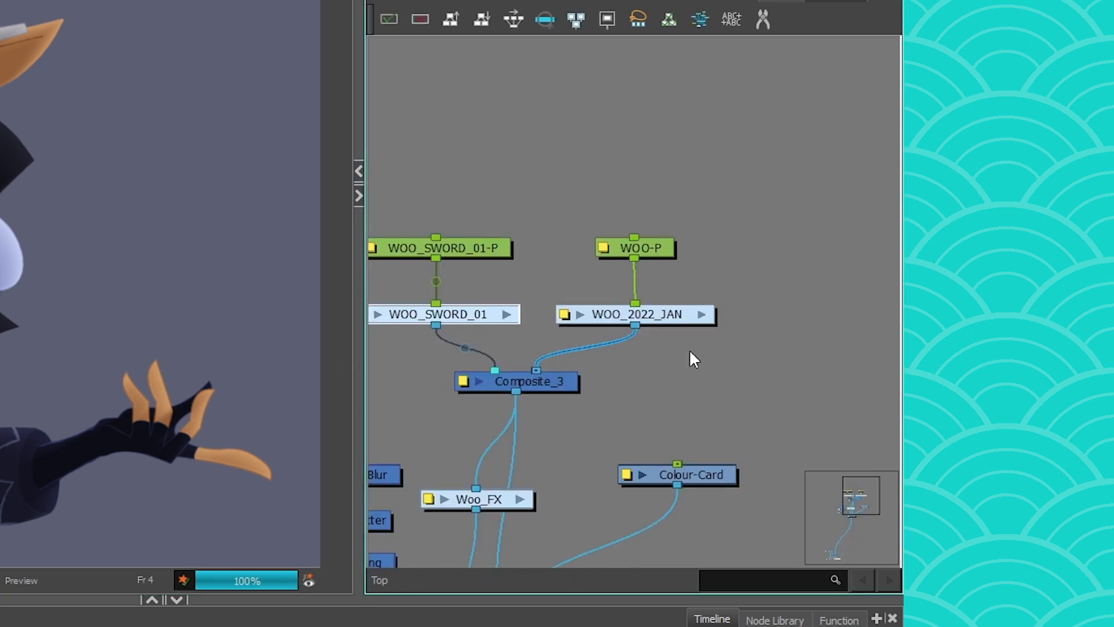
Expand and collapse the thumbnail preview on the WOO_2022_JAN group node
drag(497, 199, 568, 168)
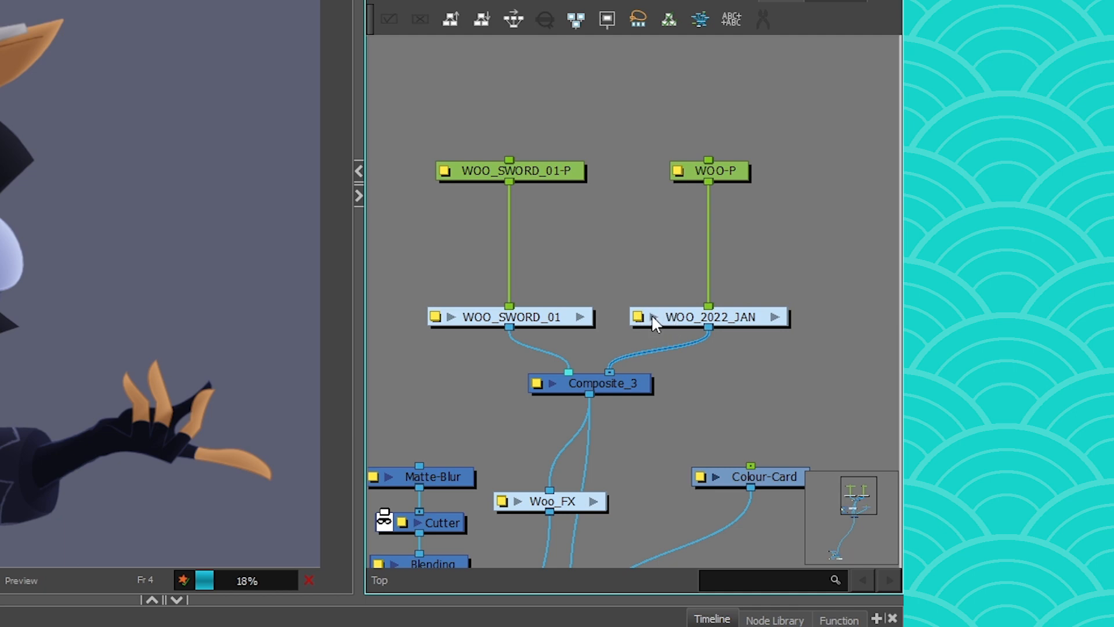
click(652, 317)
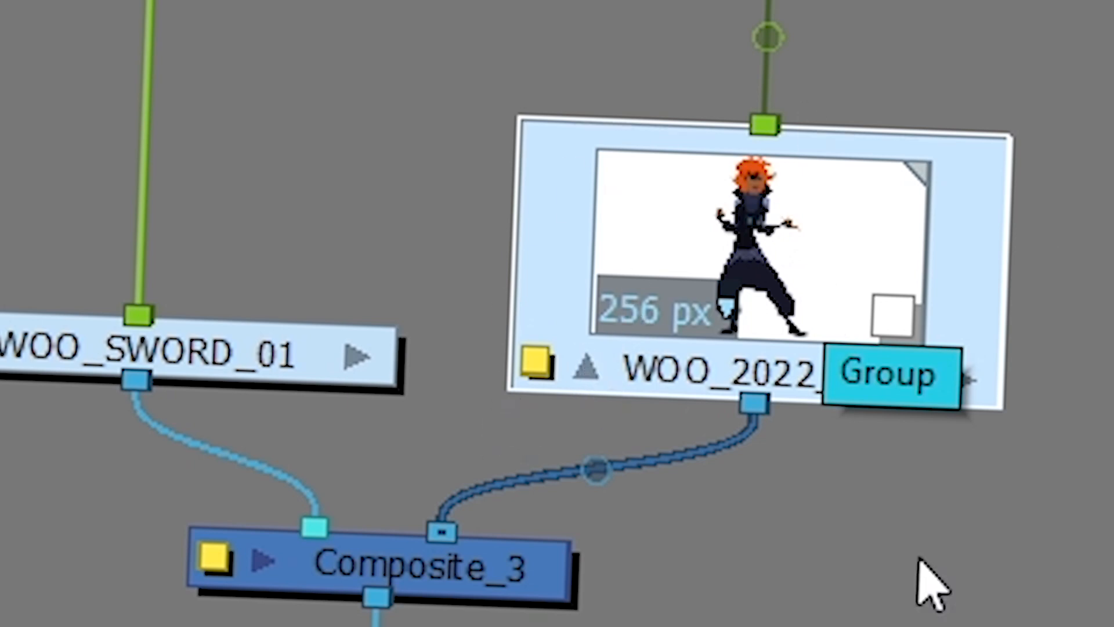
click(585, 369)
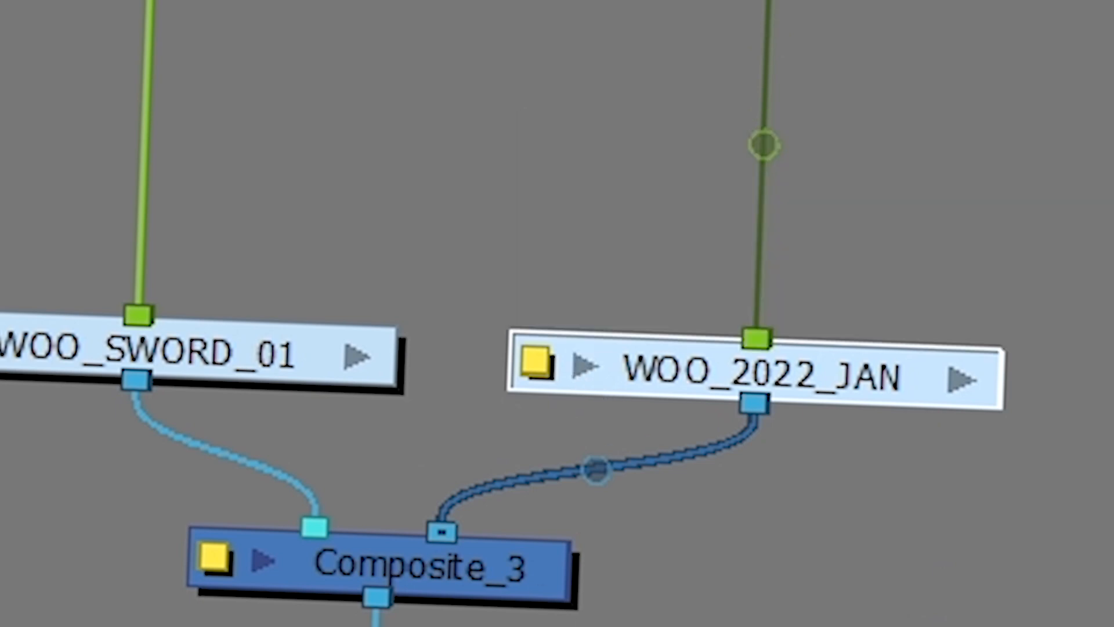
click(583, 367)
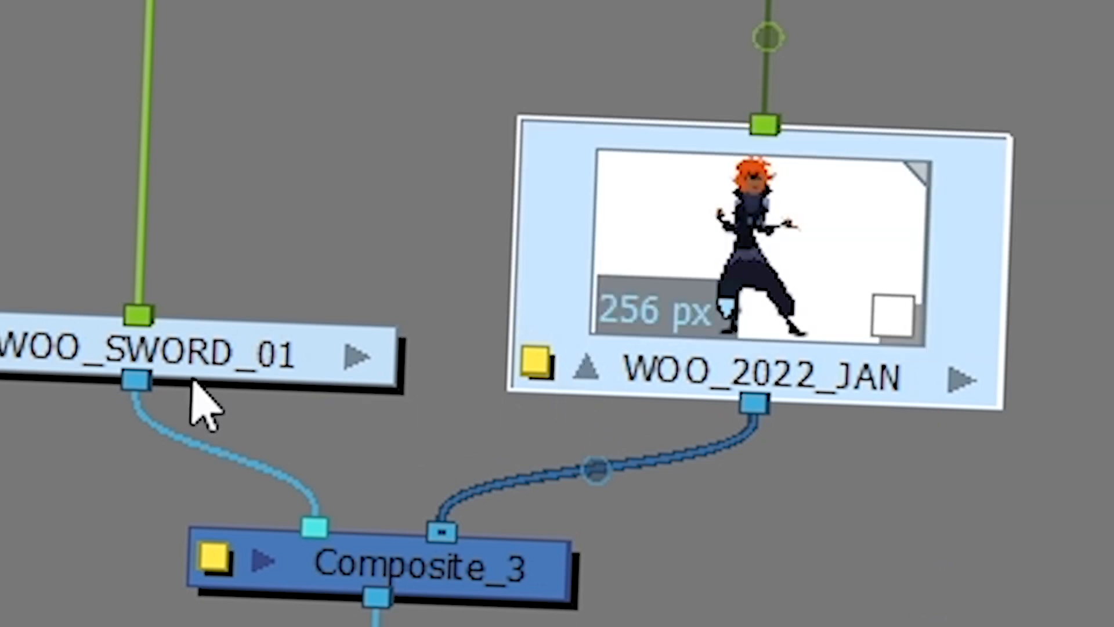
click(4, 365)
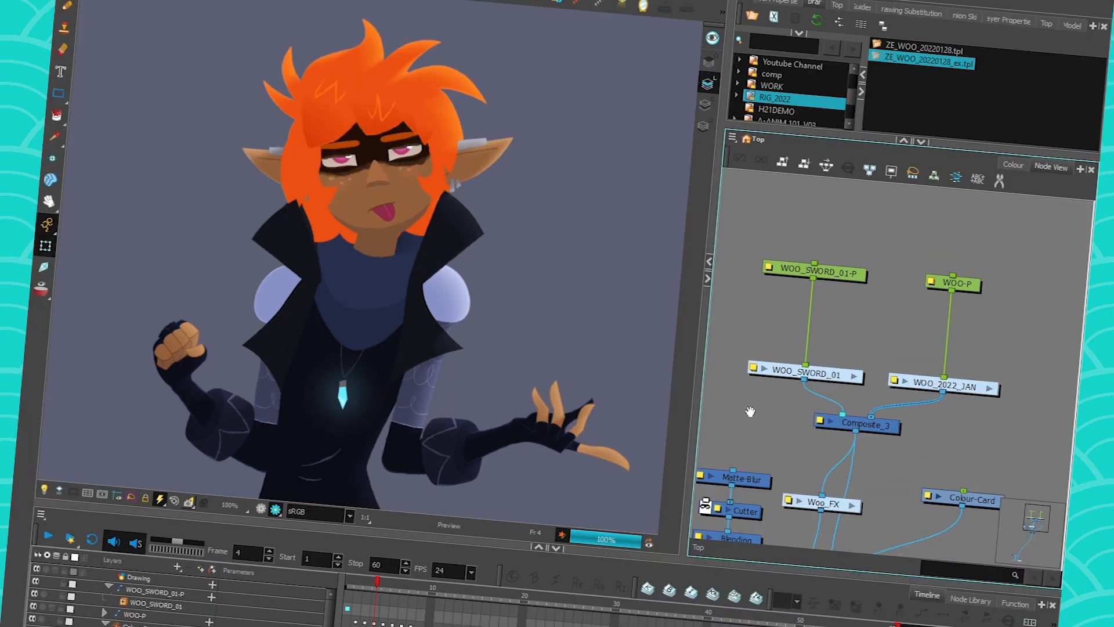
Group the unconnected Matte-Blur, Cutter and Blending nodes
drag(750, 411, 826, 301)
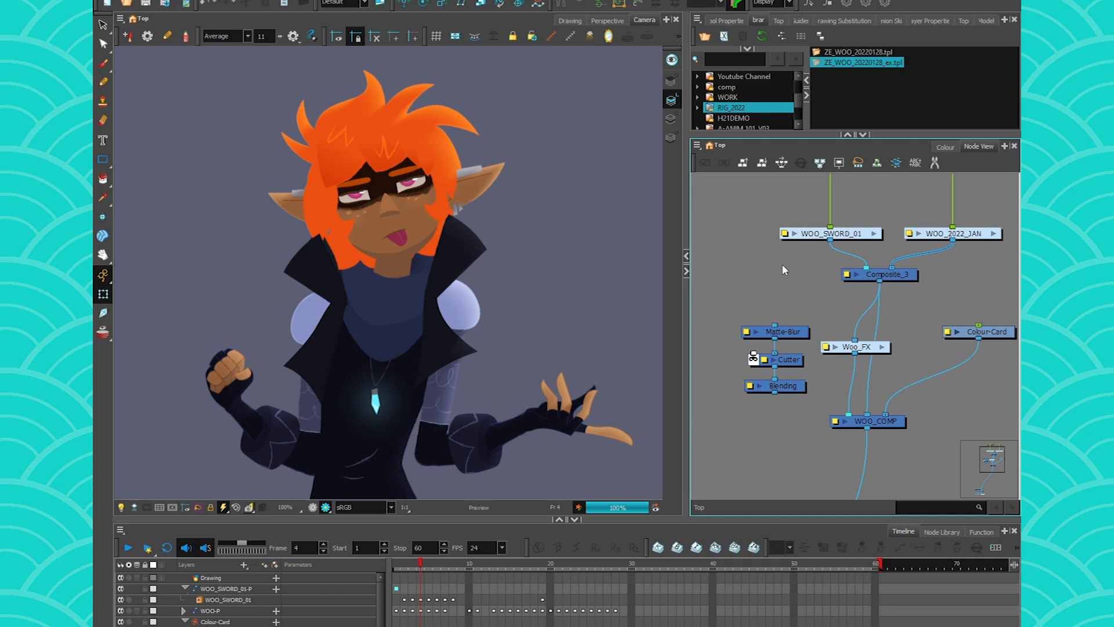
drag(734, 299, 766, 383)
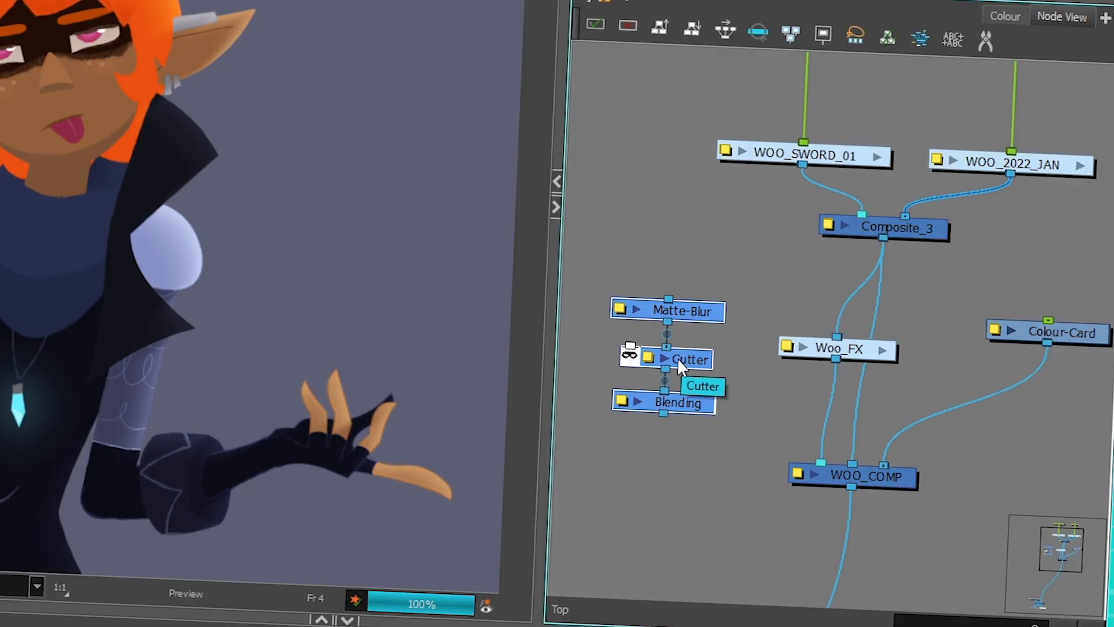
right_click(755, 359)
mouse_move(780, 589)
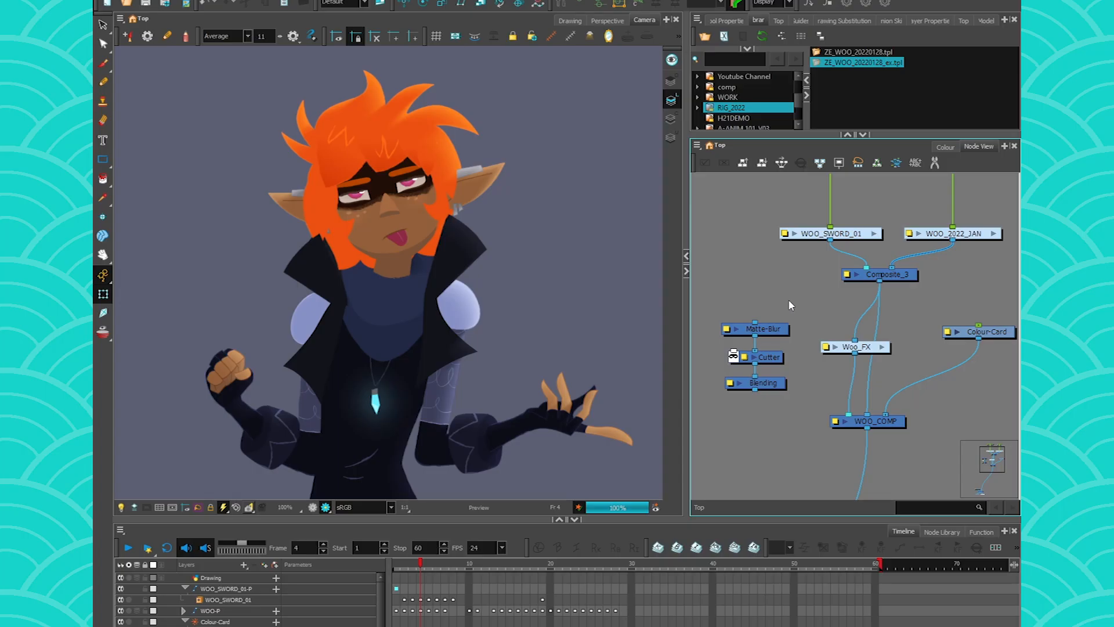
drag(790, 301, 726, 416)
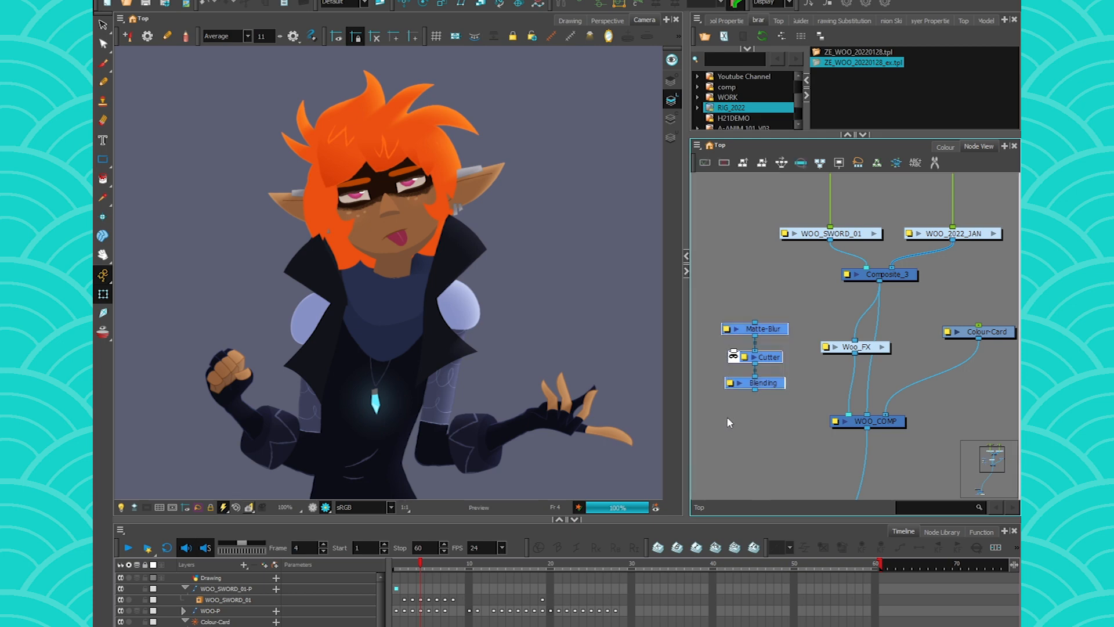
key(ctrl+g)
mouse_move(766, 359)
mouse_down()
mouse_move(763, 374)
mouse_move(769, 350)
mouse_up()
Move the unconnected Matte-Blur, Cutter and Blending nodes and the Woo_FX group farther left of the main node chain
drag(336, 92, 215, 524)
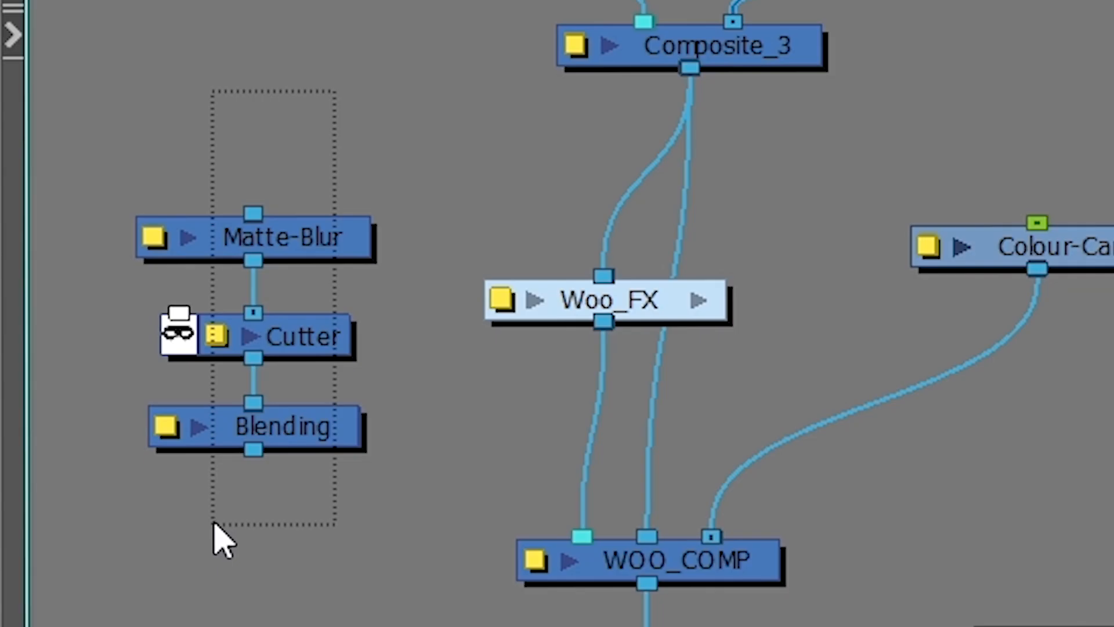
drag(259, 441, 182, 403)
drag(655, 322, 568, 344)
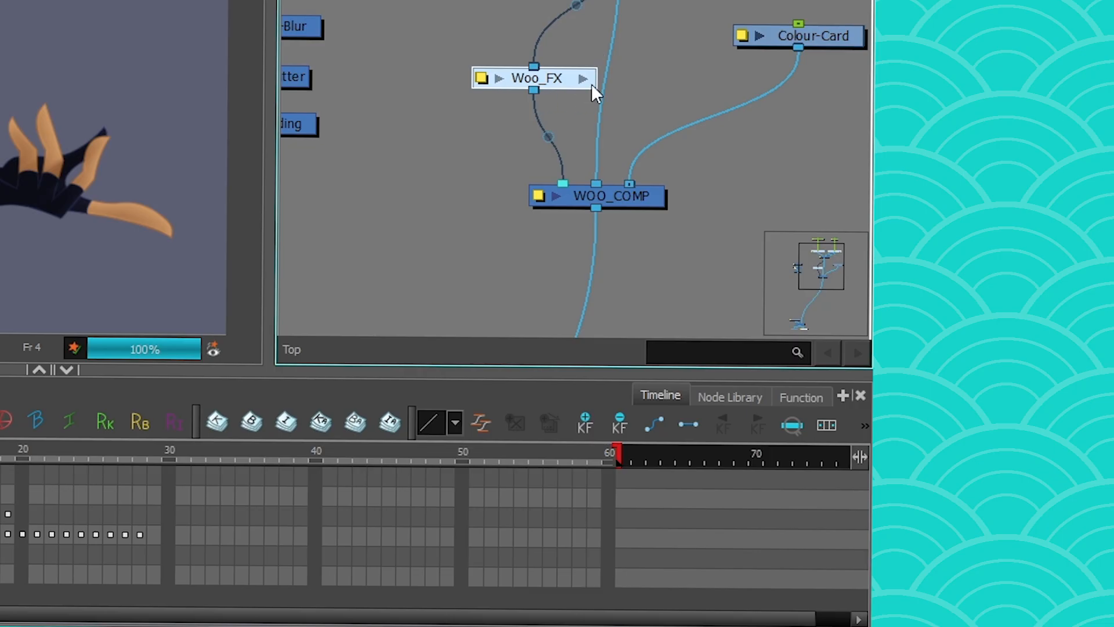
Ungroup the Woo_FX group into its individual effect nodes
right_click(579, 81)
mouse_move(595, 497)
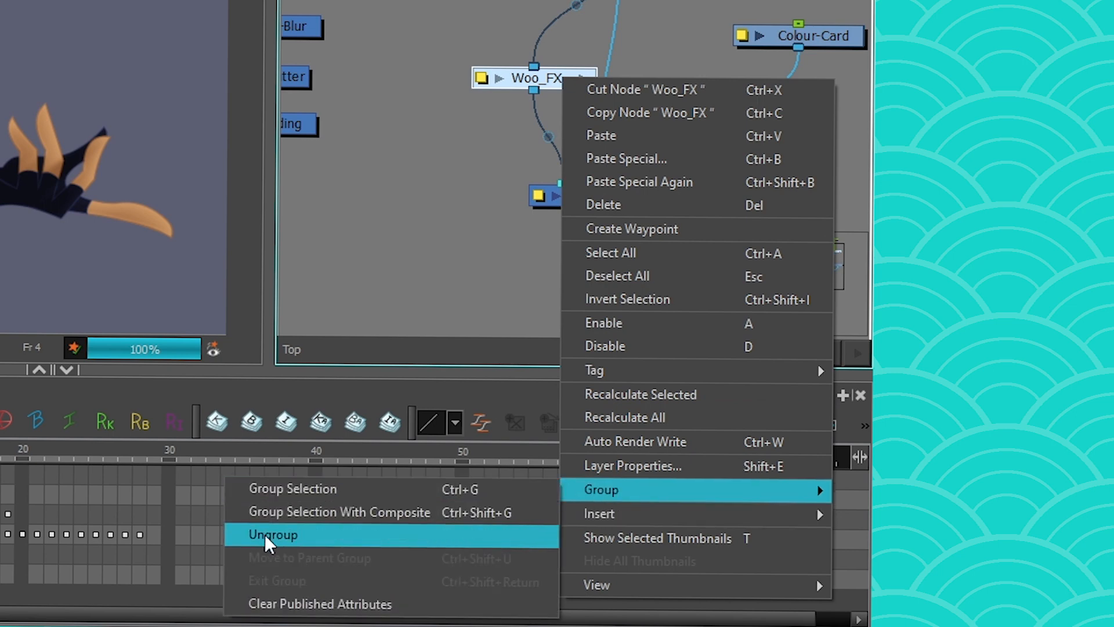
click(267, 533)
drag(568, 277, 581, 266)
click(547, 137)
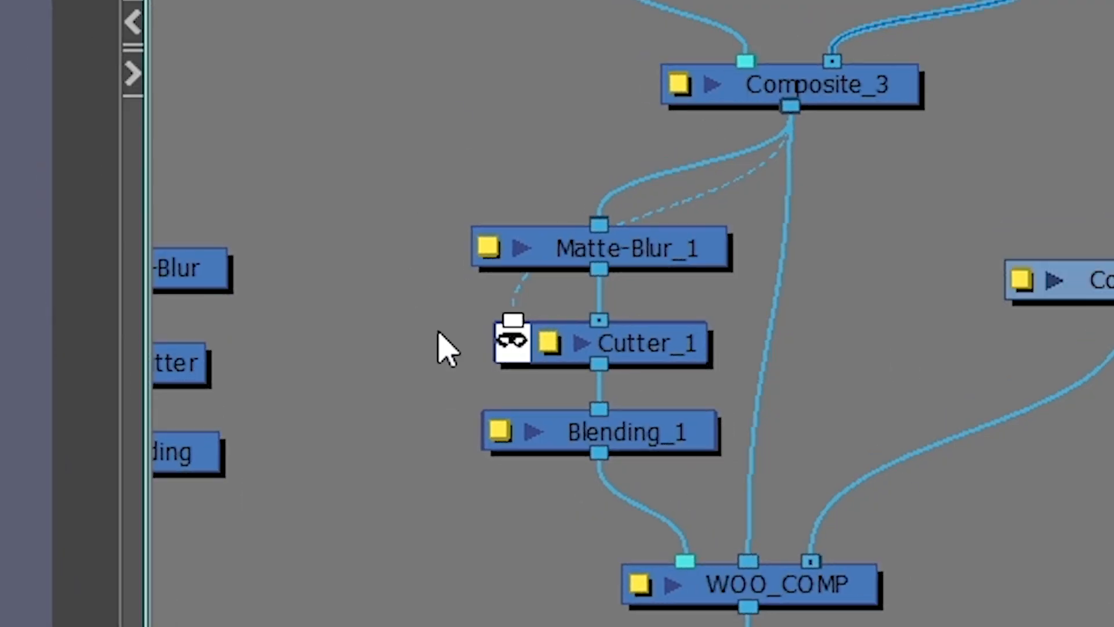
Group the Matte-Blur_1, Cutter_1 and Blending_1 nodes and reposition the group between Composite_3 and WOO_COMP
drag(414, 184, 841, 508)
key(ctrl+g)
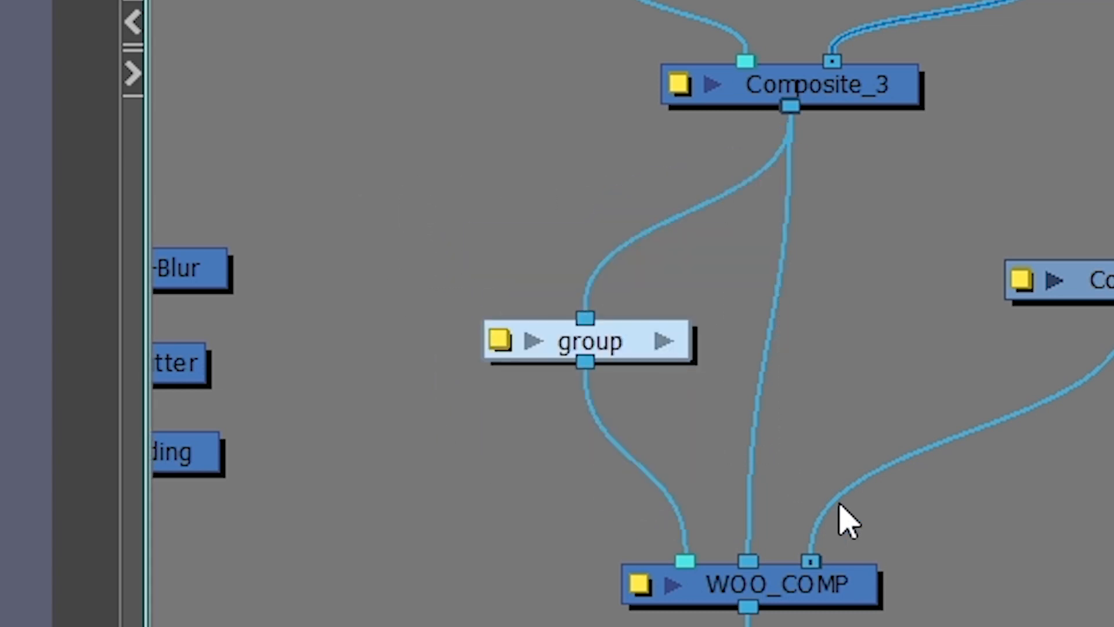
drag(595, 342, 648, 366)
Rename the new effects group to WOO_FX_SYSTEM in its layer properties
click(531, 362)
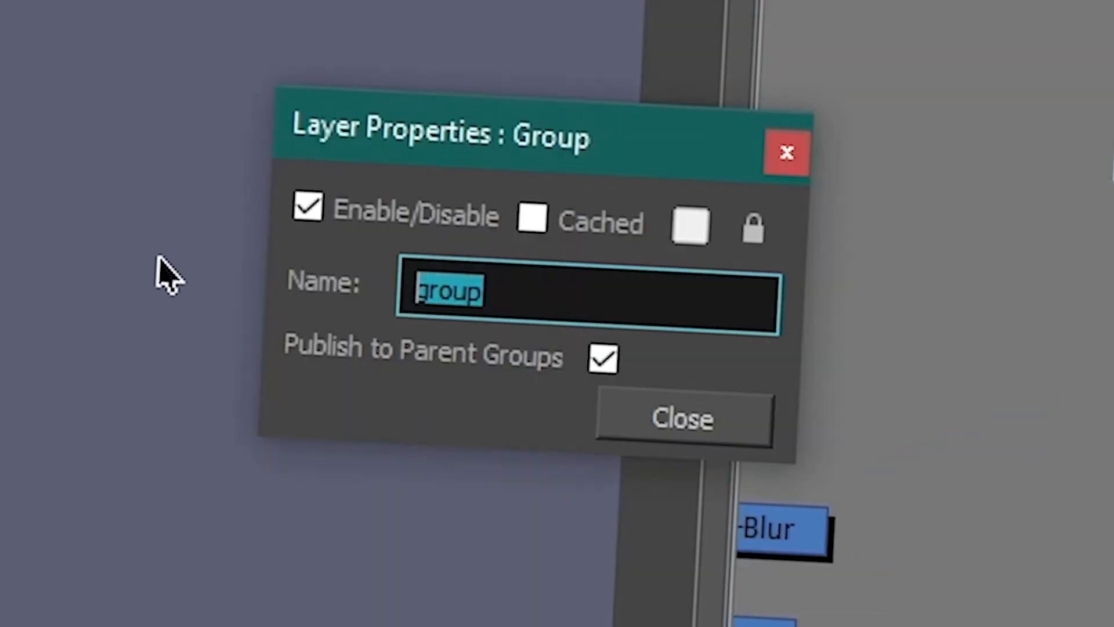
text(WOO_FX_SYST)
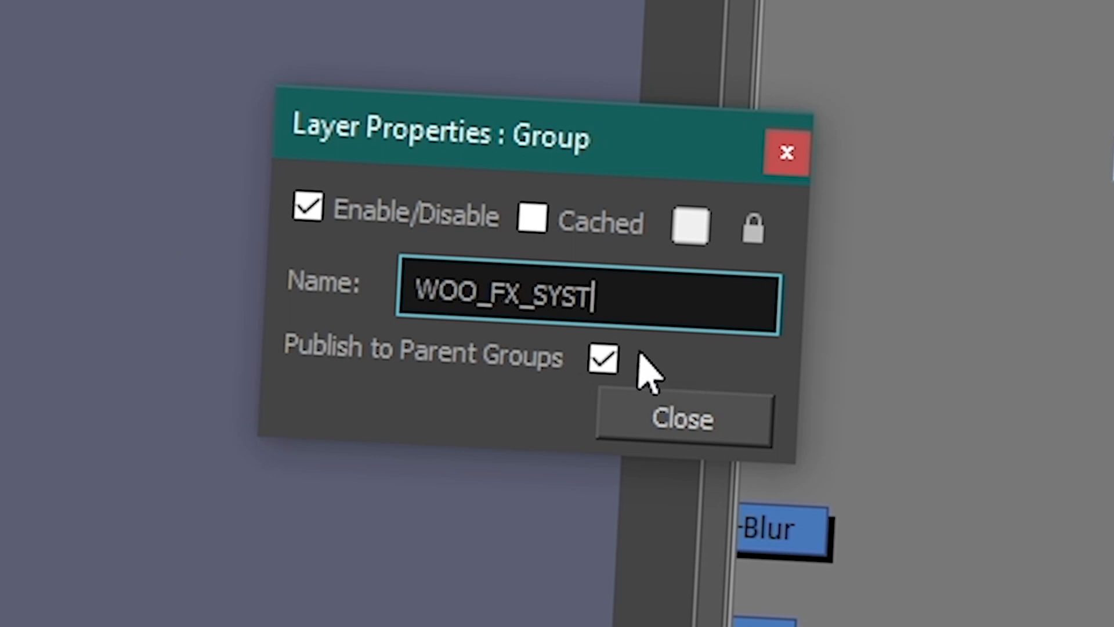
text(EM)
click(687, 434)
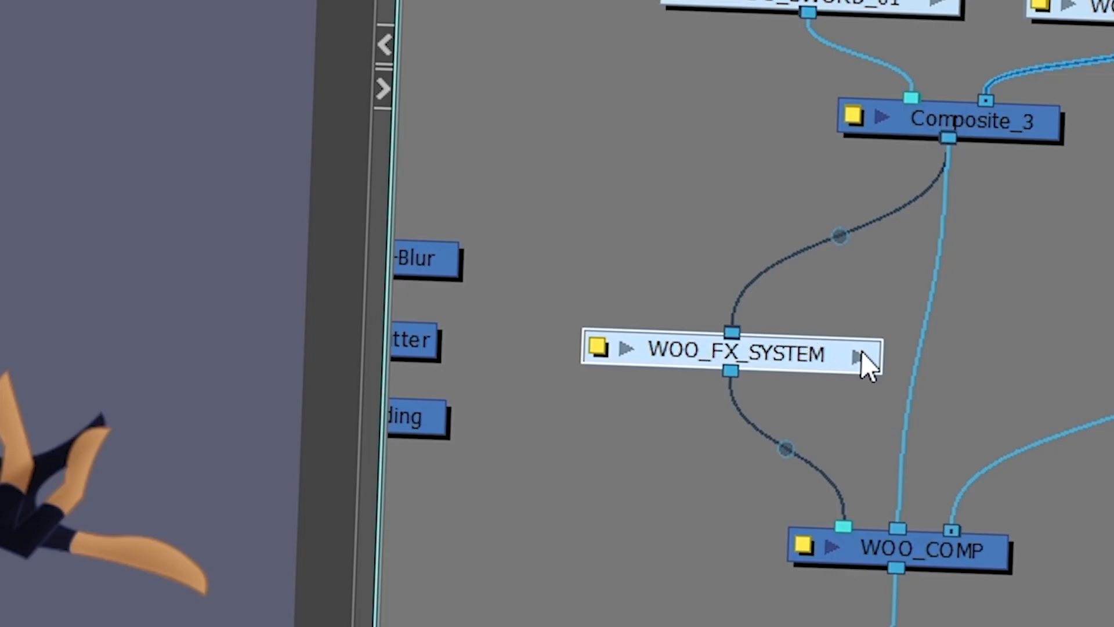
Enter the WOO_FX_SYSTEM group and examine the Matte-Blur_1, Cutter_1 and Blending_1 nodes inside it
click(852, 356)
drag(649, 274, 648, 350)
click(643, 312)
click(648, 346)
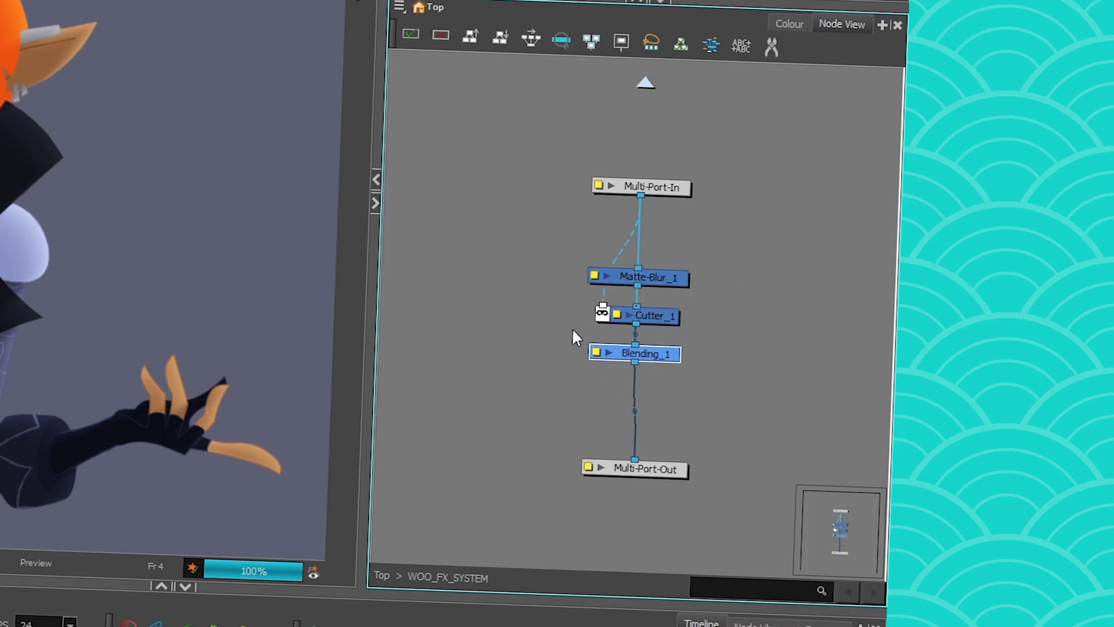
scroll(634, 235, up, 3)
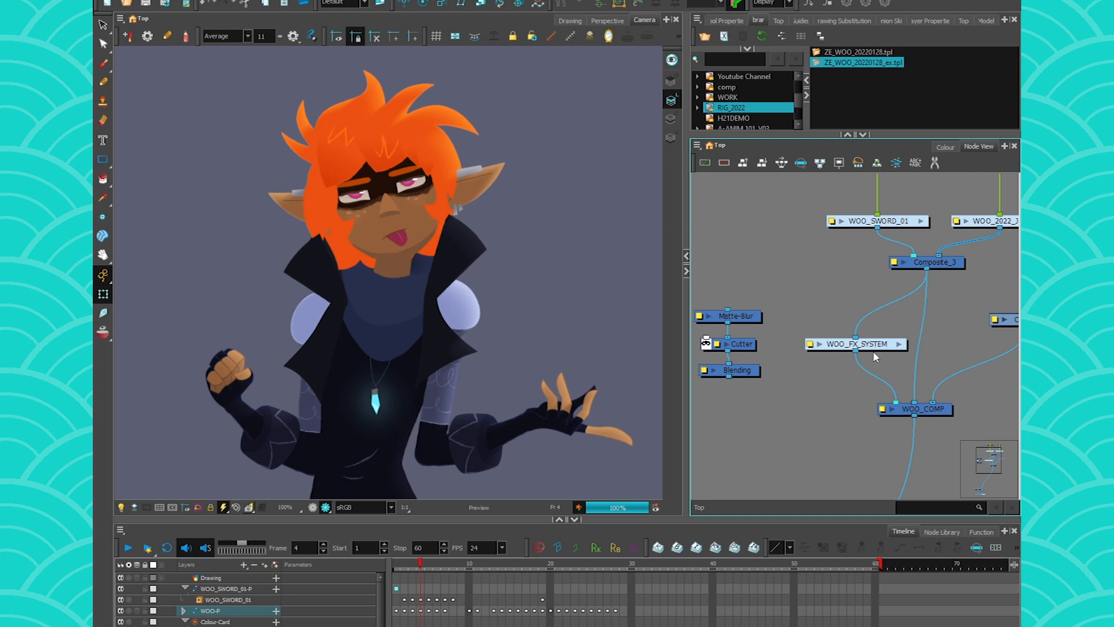
Detach the WOO_FX_SYSTEM group from its connections and place it above the unconnected Matte-Blur node
click(874, 346)
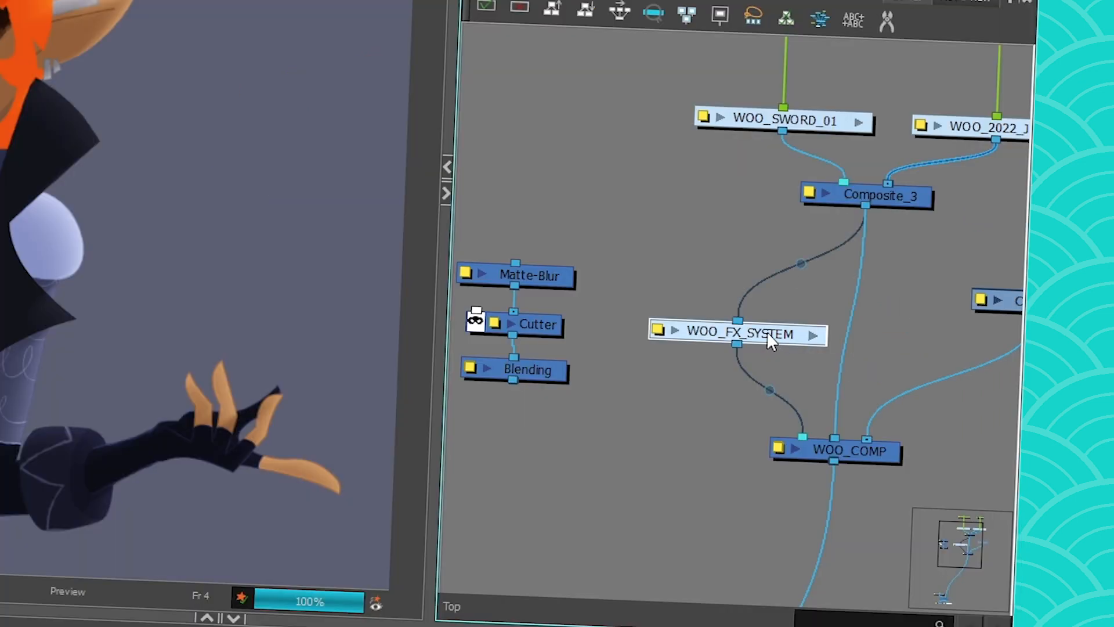
drag(767, 333, 590, 139)
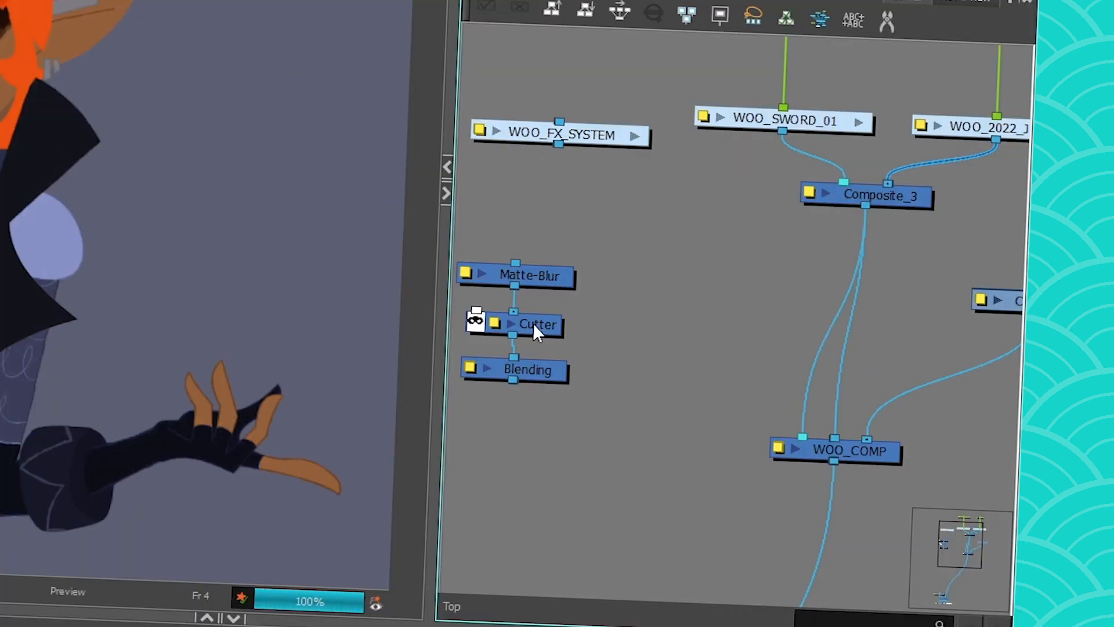
Separate the Blending node from Cutter and insert the WOO_FX_SYSTEM group between Composite_3 and WOO_COMP
drag(531, 367, 676, 367)
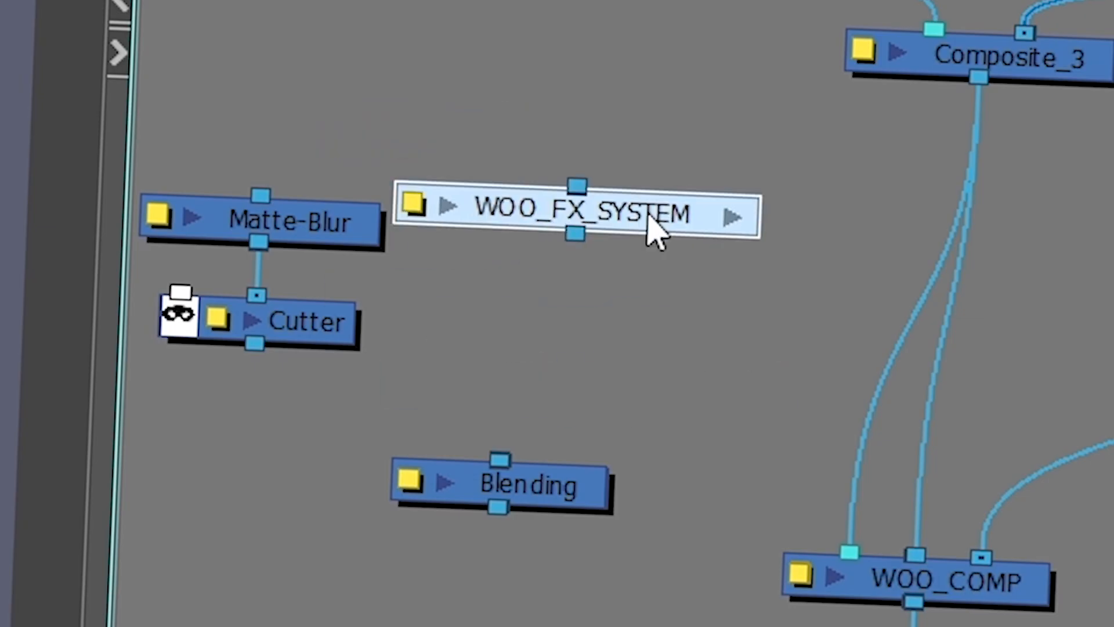
drag(652, 229, 652, 291)
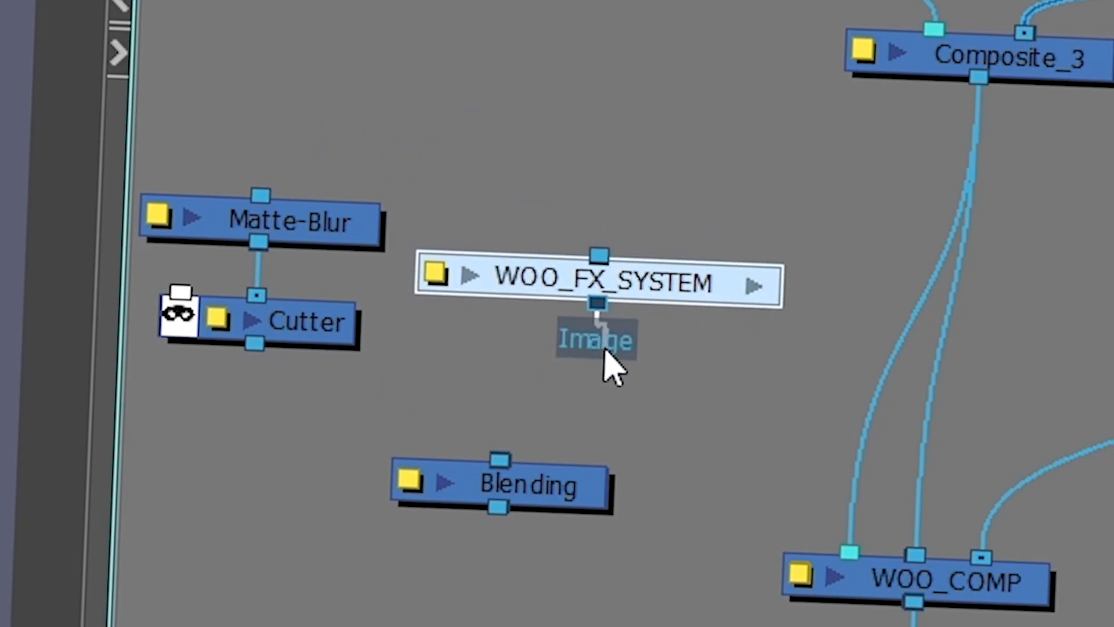
drag(652, 293, 912, 402)
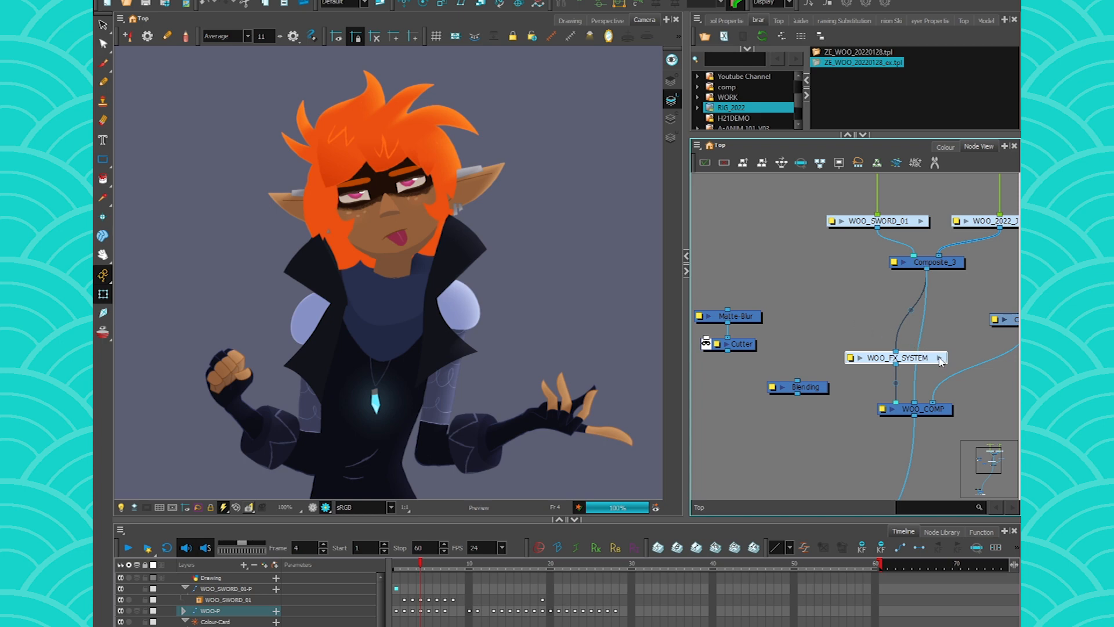
Look inside the WOO_FX_SYSTEM group and return to the Top network
click(939, 357)
click(700, 506)
click(897, 346)
click(701, 504)
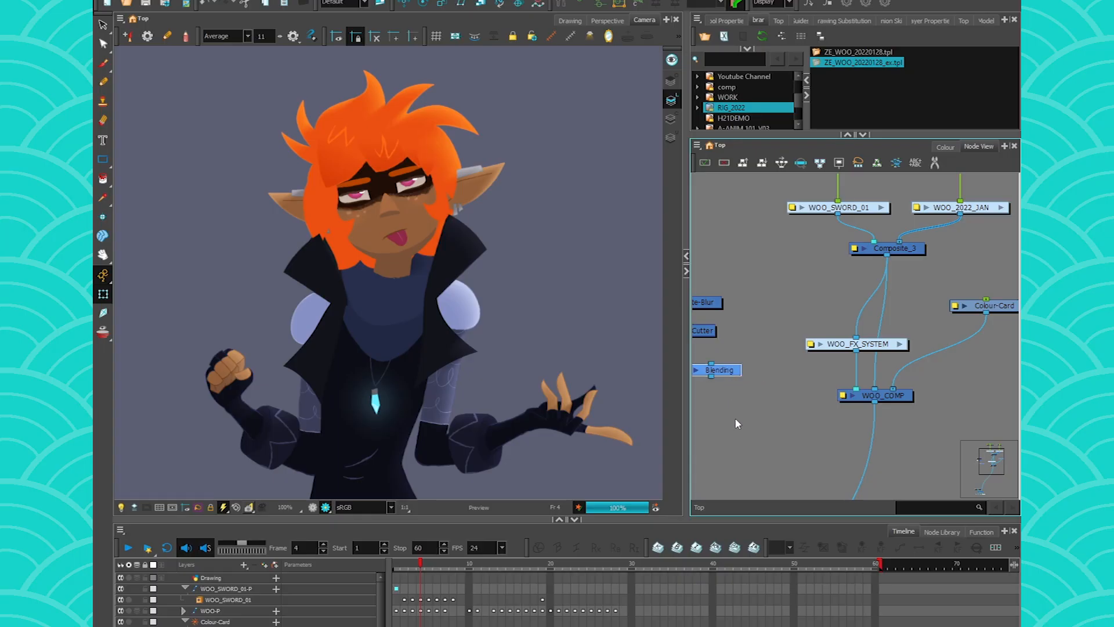
Place Blending back under Cutter and enclose the loose Matte-Blur, Cutter and Blending nodes in a backdrop
drag(736, 413, 814, 418)
drag(790, 370, 778, 364)
drag(802, 274, 723, 391)
click(696, 144)
mouse_move(720, 198)
click(696, 279)
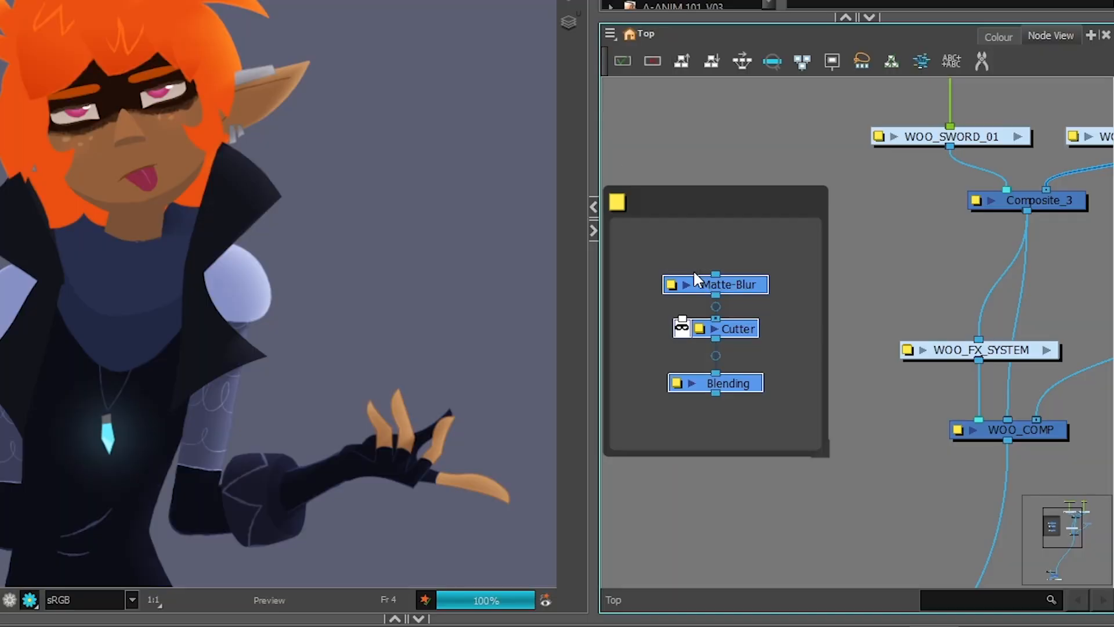
Paste a duplicate of the backdrop and its three effect nodes and place it beside the original
drag(706, 199, 715, 216)
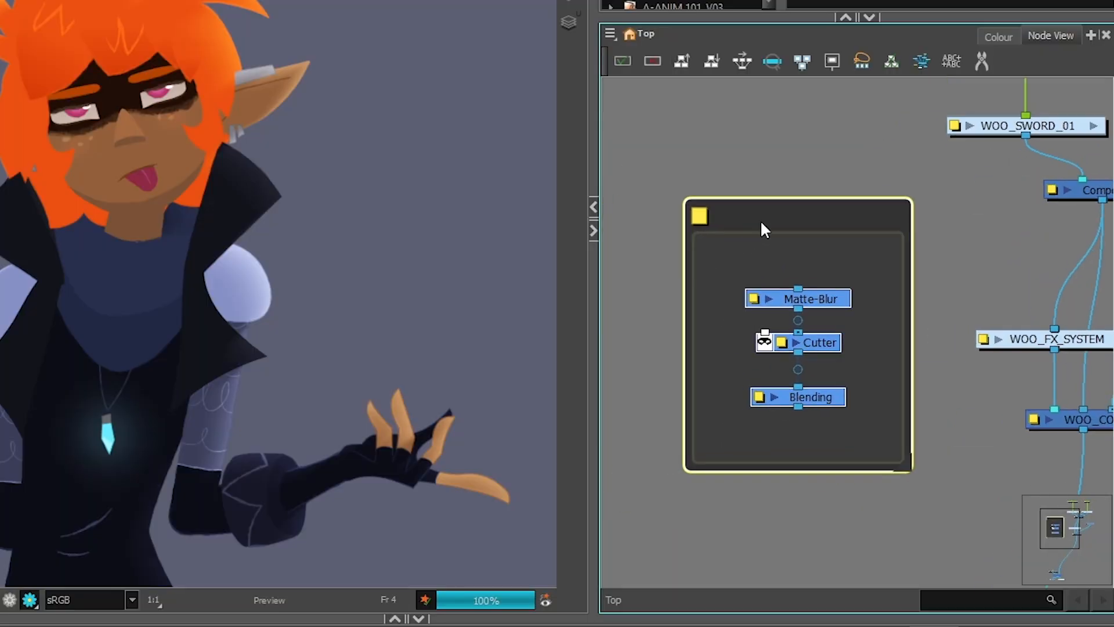
key(ctrl+v)
drag(706, 232, 814, 232)
drag(848, 149, 608, 232)
drag(723, 224, 777, 177)
scroll(767, 206, down, 3)
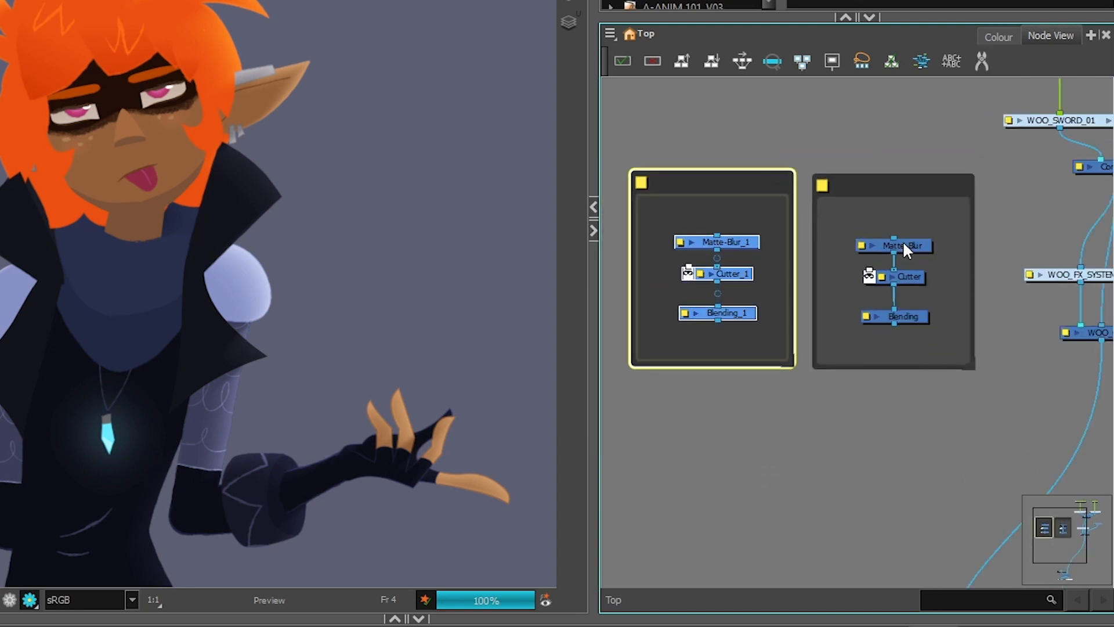
Adjust the spacing of Matte-Blur in the original backdrop and Cutter_1 in the duplicate backdrop
drag(903, 246, 904, 243)
click(729, 241)
drag(729, 273, 729, 277)
click(875, 277)
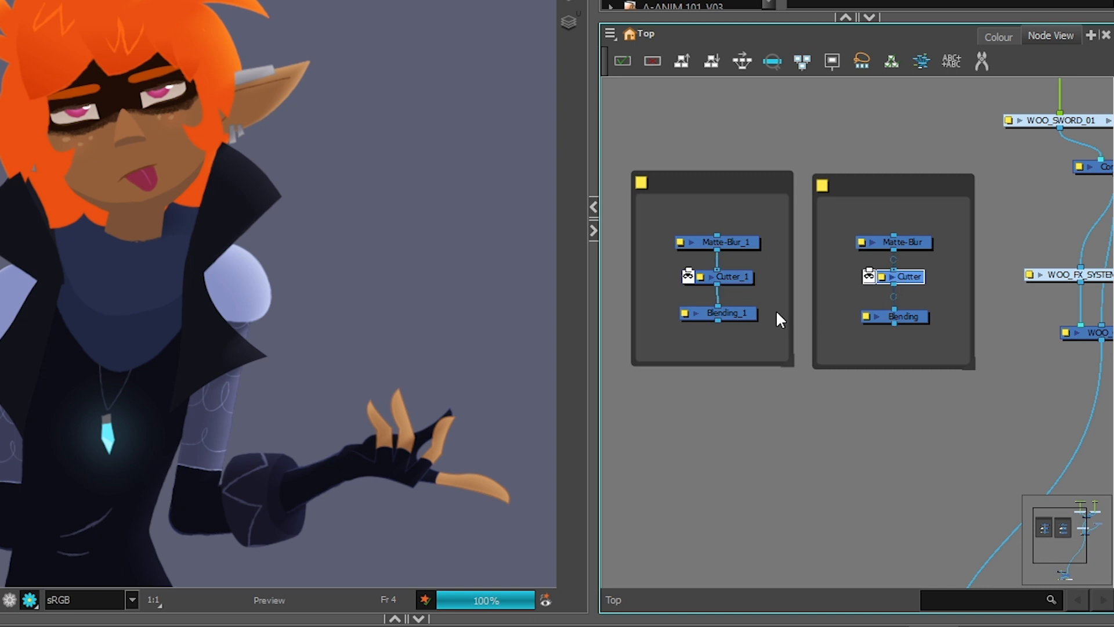
Delete the duplicate backdrop together with its Matte-Blur_1, Cutter_1 and Blending_1 nodes
click(889, 181)
click(756, 179)
key(Delete)
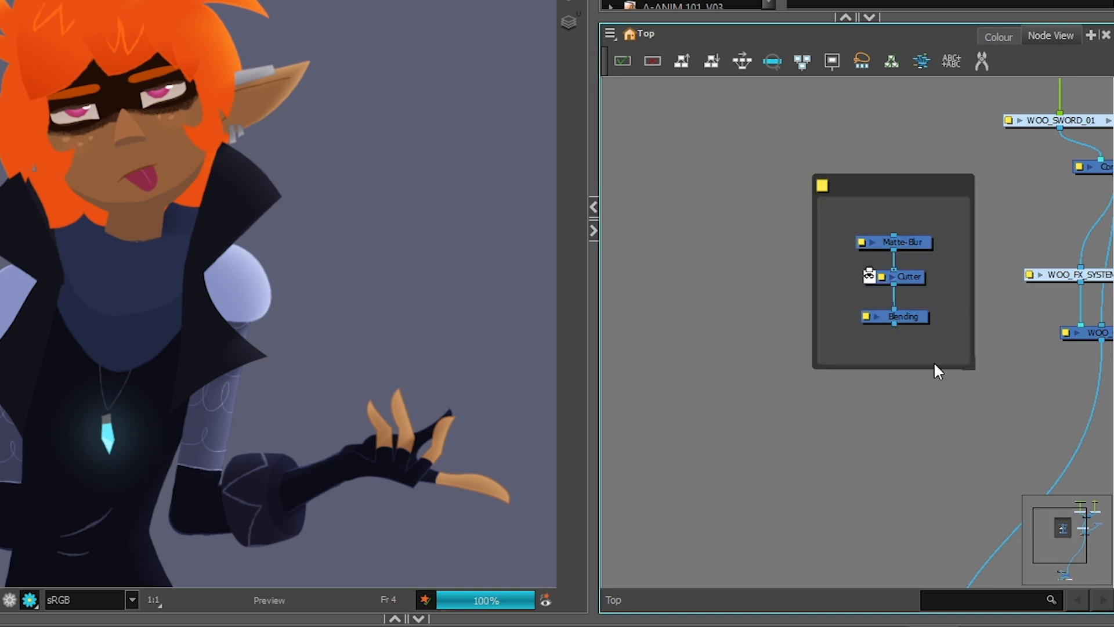
Nudge the WOO_FX_SYSTEM group slightly higher above WOO_COMP and enter the group
drag(944, 449, 750, 413)
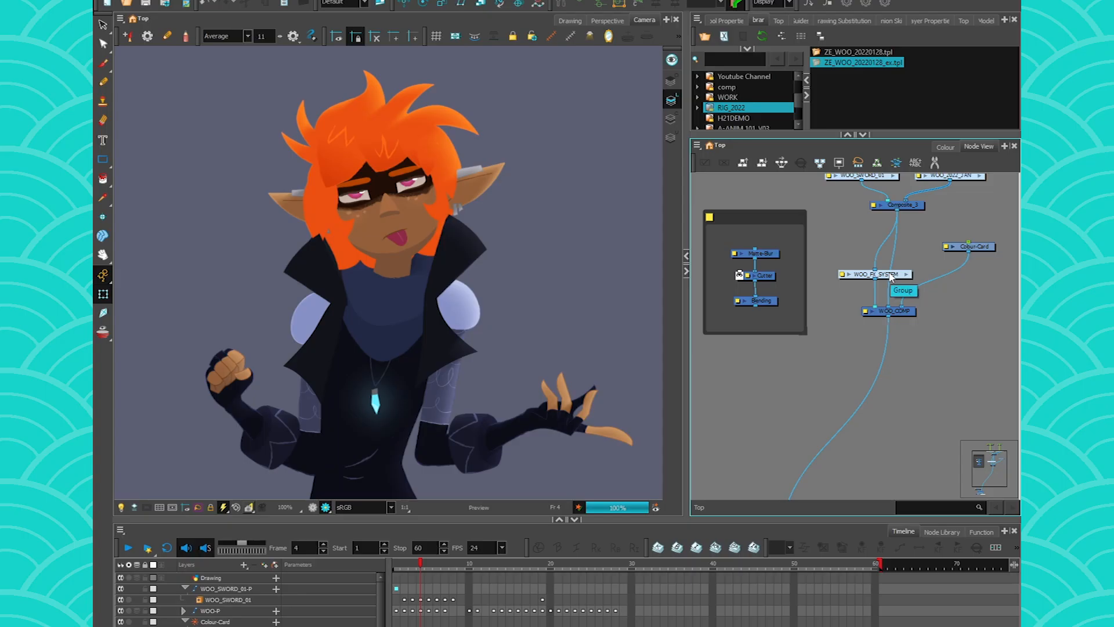
drag(890, 277, 889, 266)
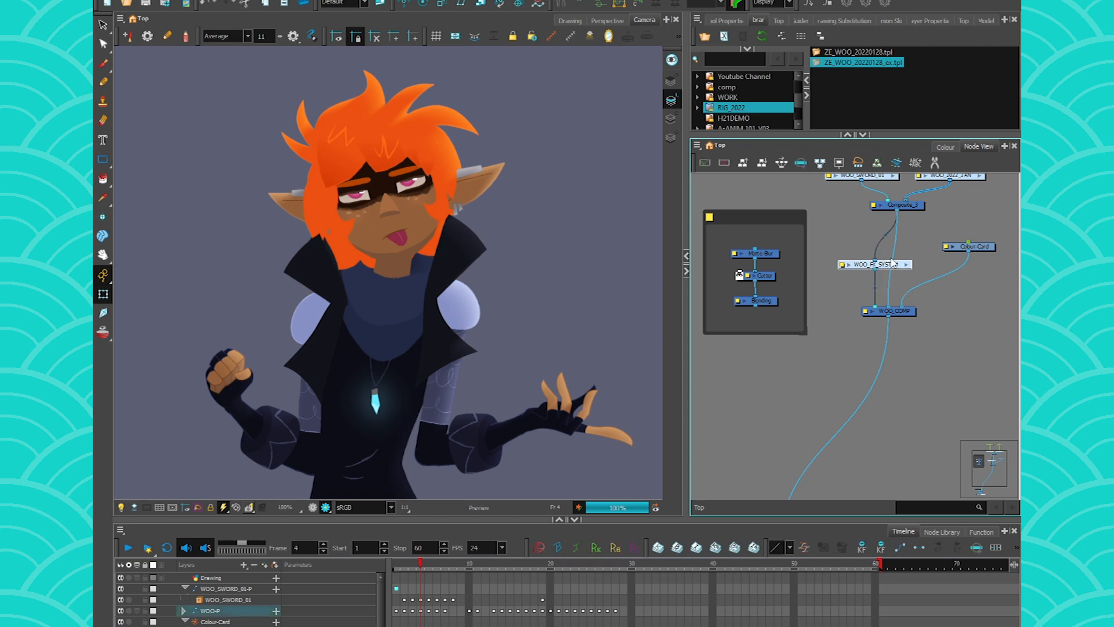
scroll(870, 304, up, 5)
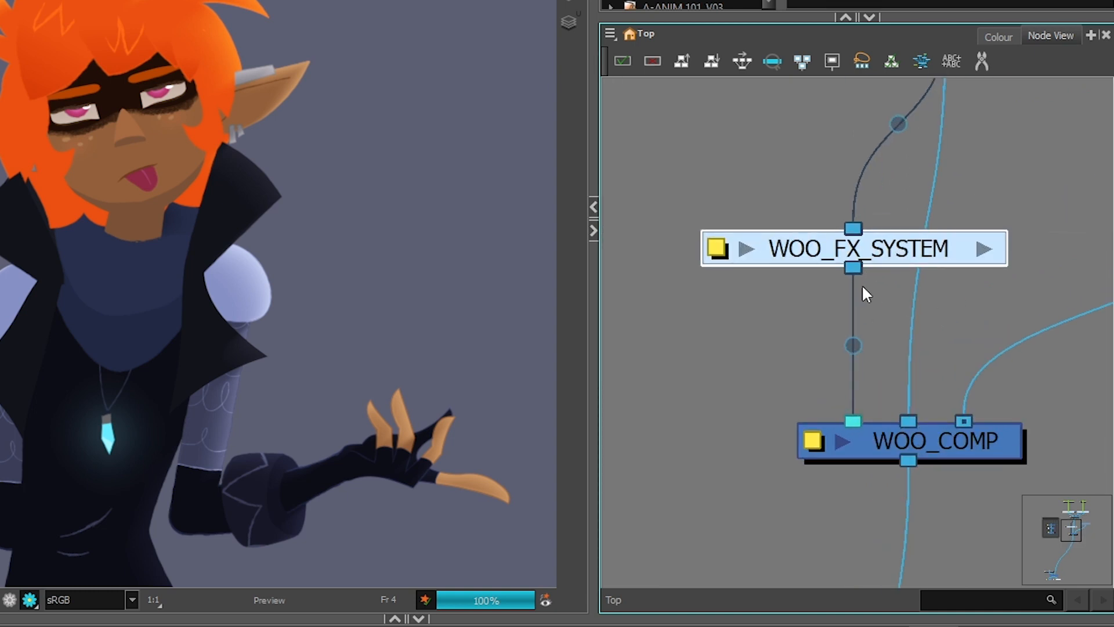
click(982, 249)
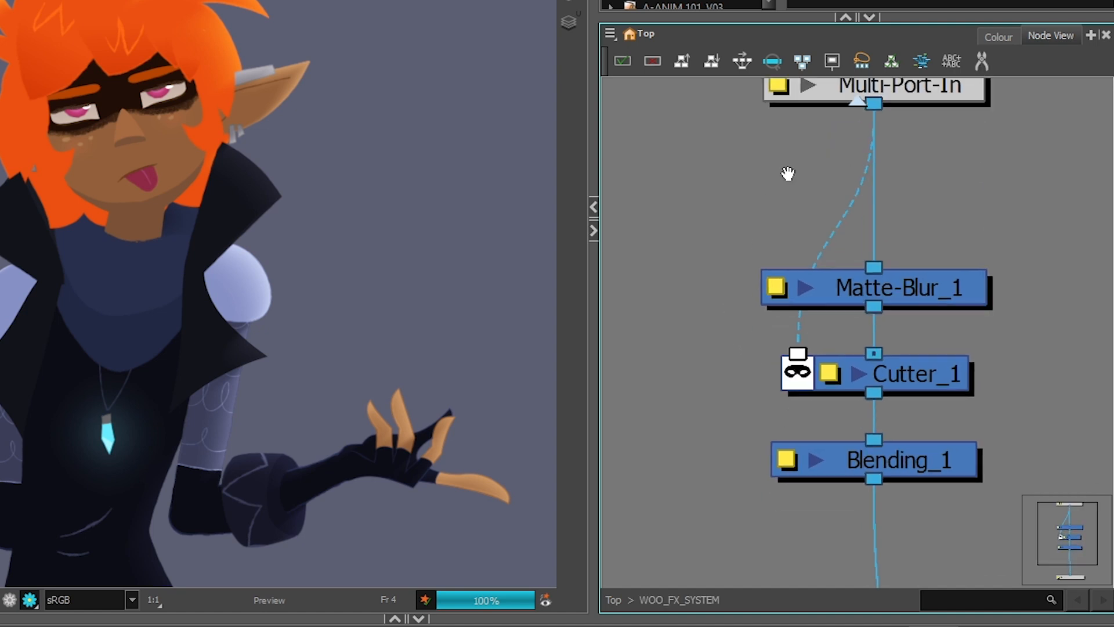
Move Multi-Port-Out and Multi-Port-In closer to the effect nodes, straightening their cables, and return to the Top network
scroll(753, 231, down, 4)
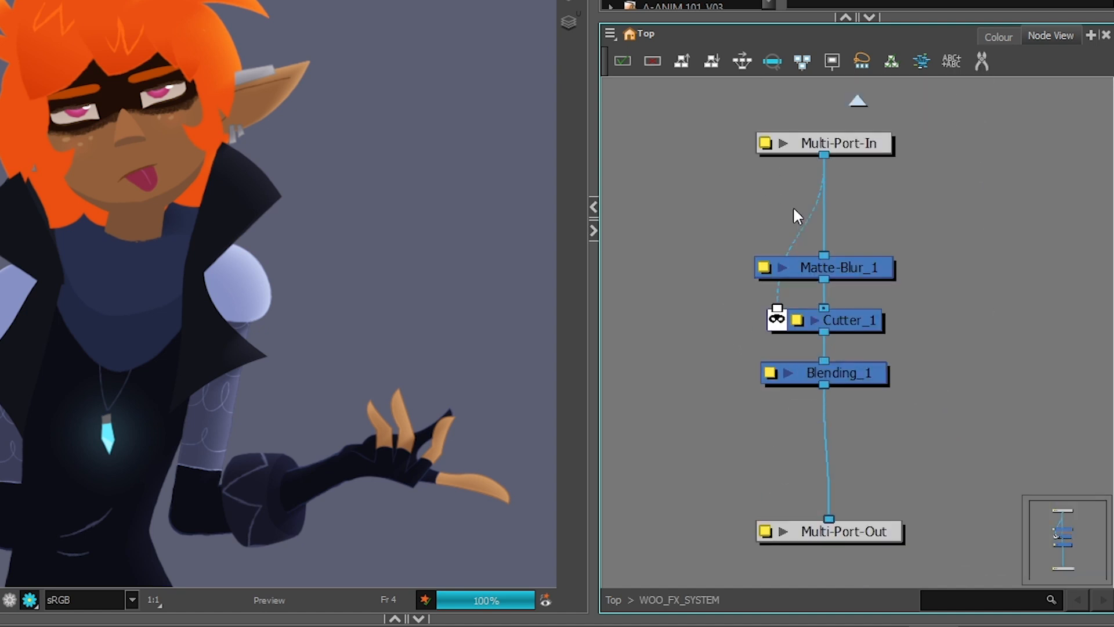
drag(834, 531, 833, 508)
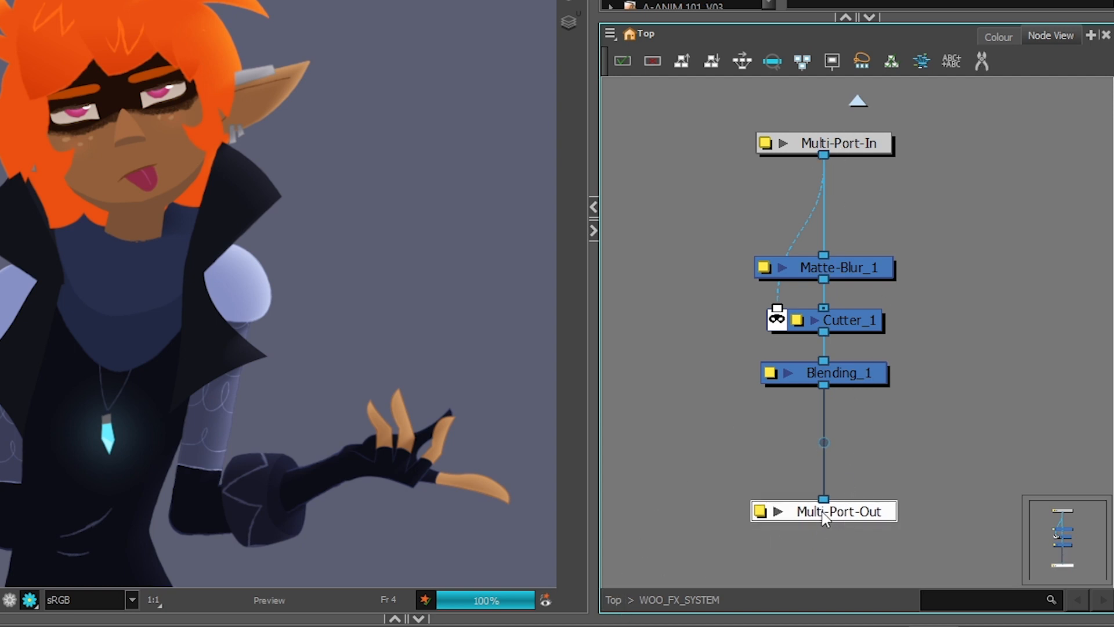
drag(824, 519, 824, 508)
mouse_move(855, 151)
mouse_down()
mouse_move(855, 175)
mouse_move(855, 164)
mouse_up()
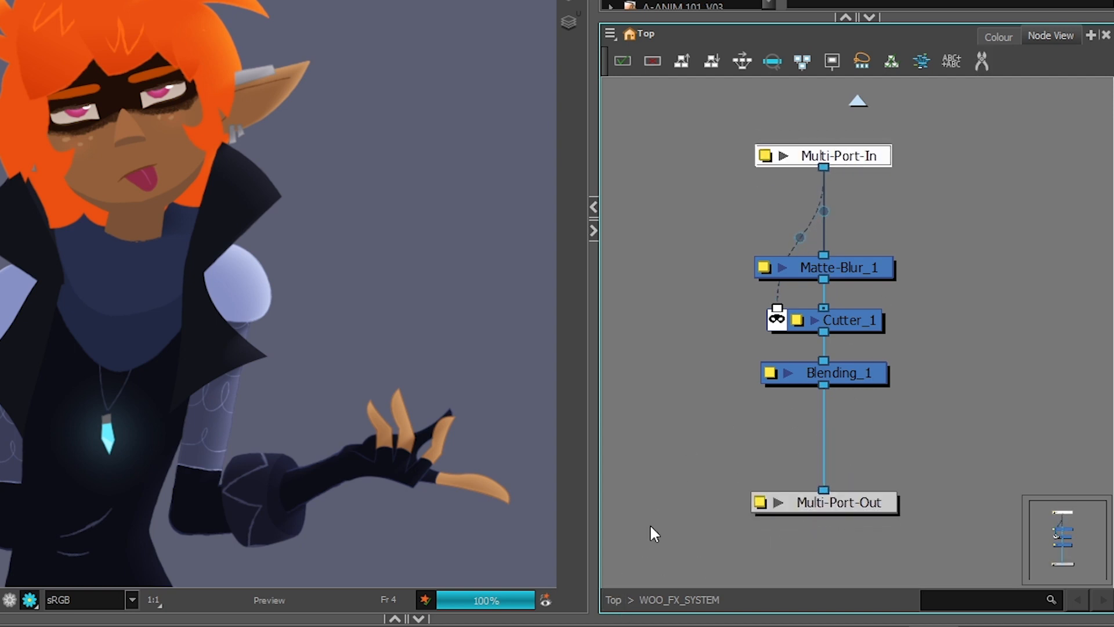
click(614, 599)
mouse_move(859, 324)
mouse_down()
mouse_move(825, 261)
mouse_move(859, 323)
mouse_up()
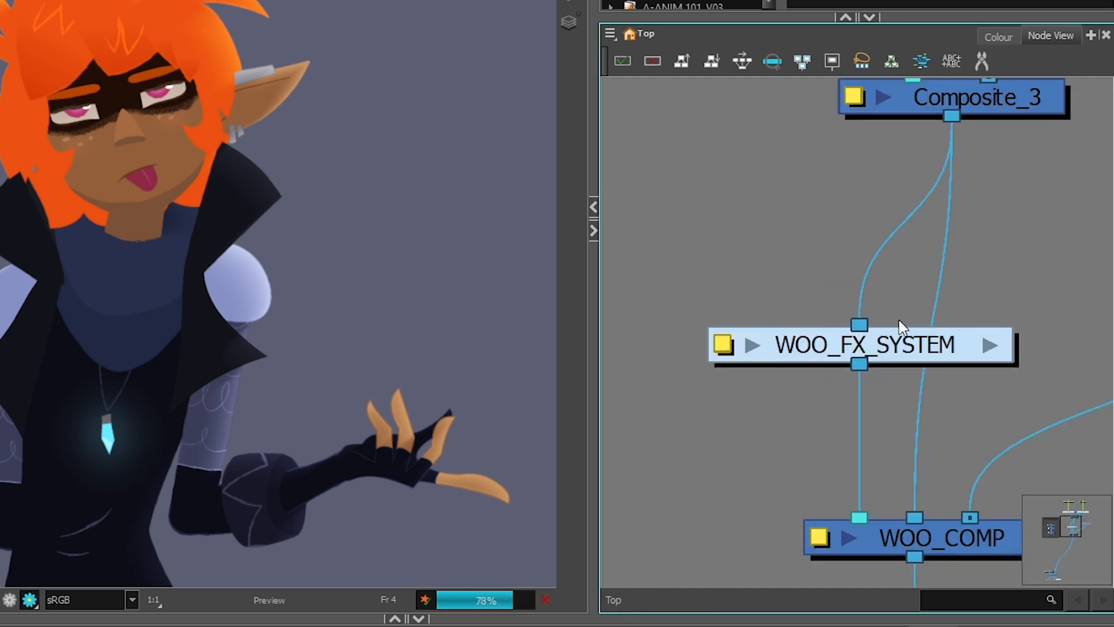
Stack the nodes inside WOO_FX_SYSTEM compactly between Multi-Port-In and Multi-Port-Out, and return to the Top network
click(987, 344)
drag(851, 159, 854, 267)
drag(852, 313, 850, 260)
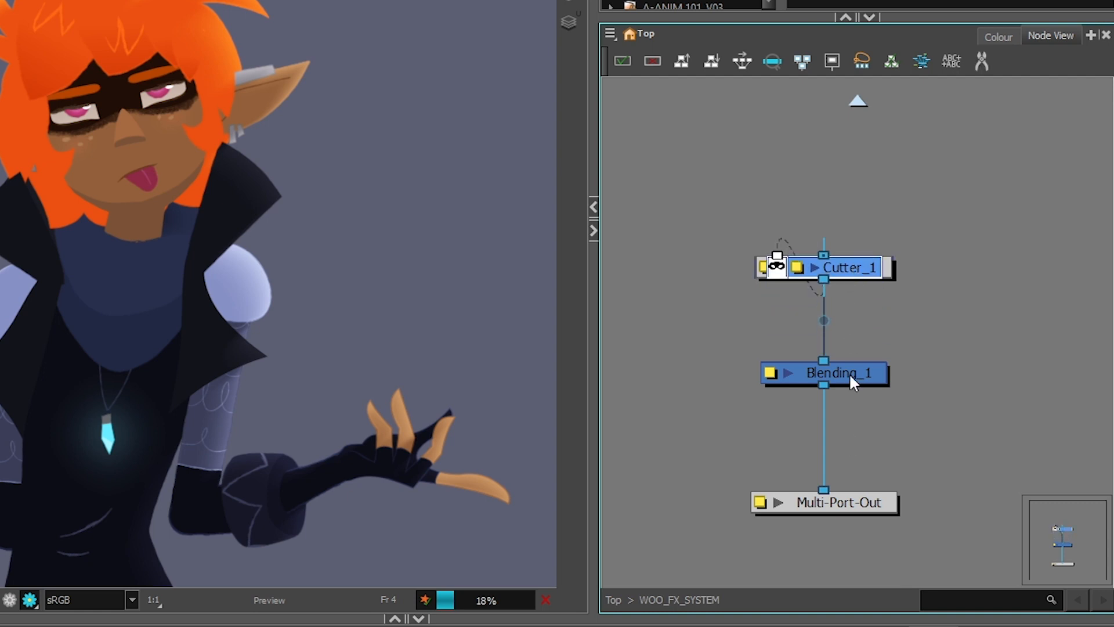
drag(848, 374, 848, 267)
drag(845, 500, 819, 376)
drag(848, 267, 851, 229)
mouse_move(844, 309)
mouse_down()
mouse_move(844, 276)
mouse_move(852, 323)
mouse_up()
click(620, 597)
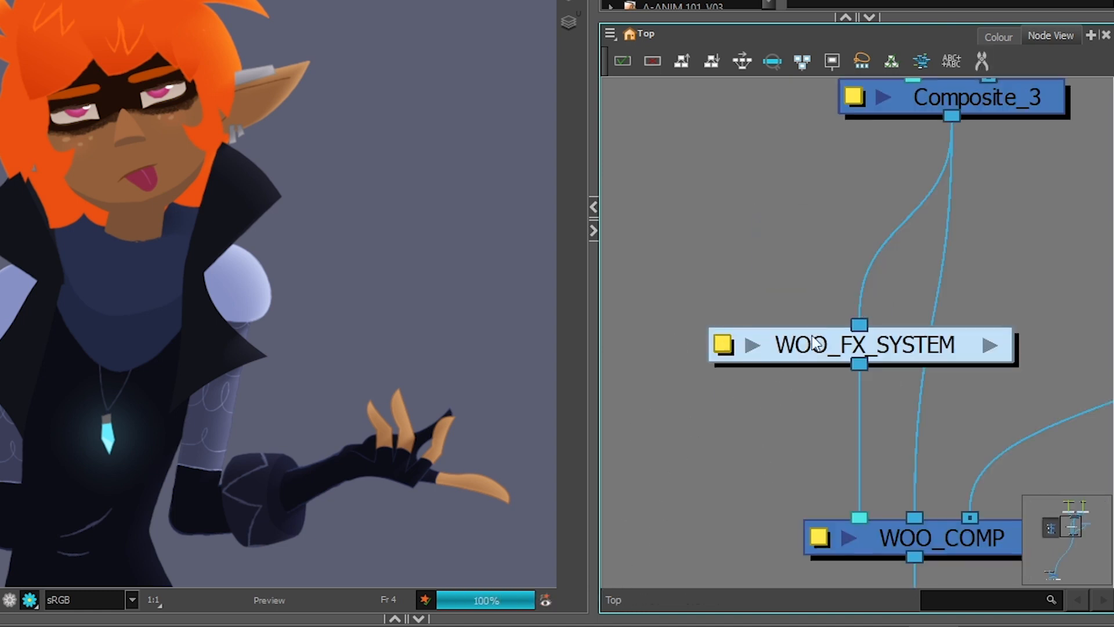
Add an Anti-Flicker node inside the WOO_FX_SYSTEM group
double_click(945, 355)
click(700, 207)
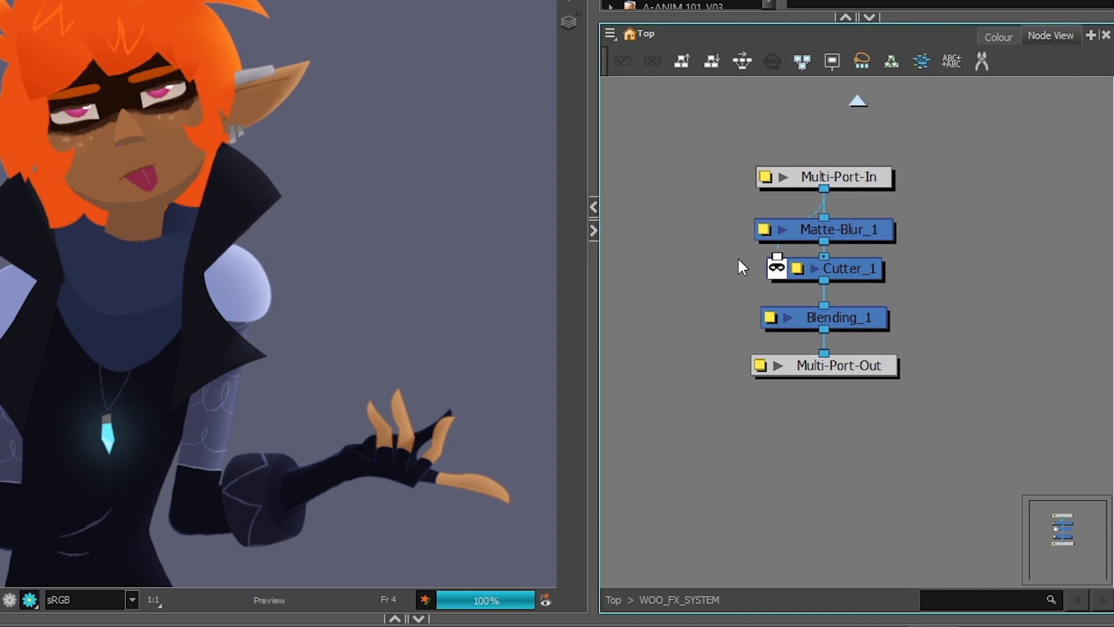
key(Return)
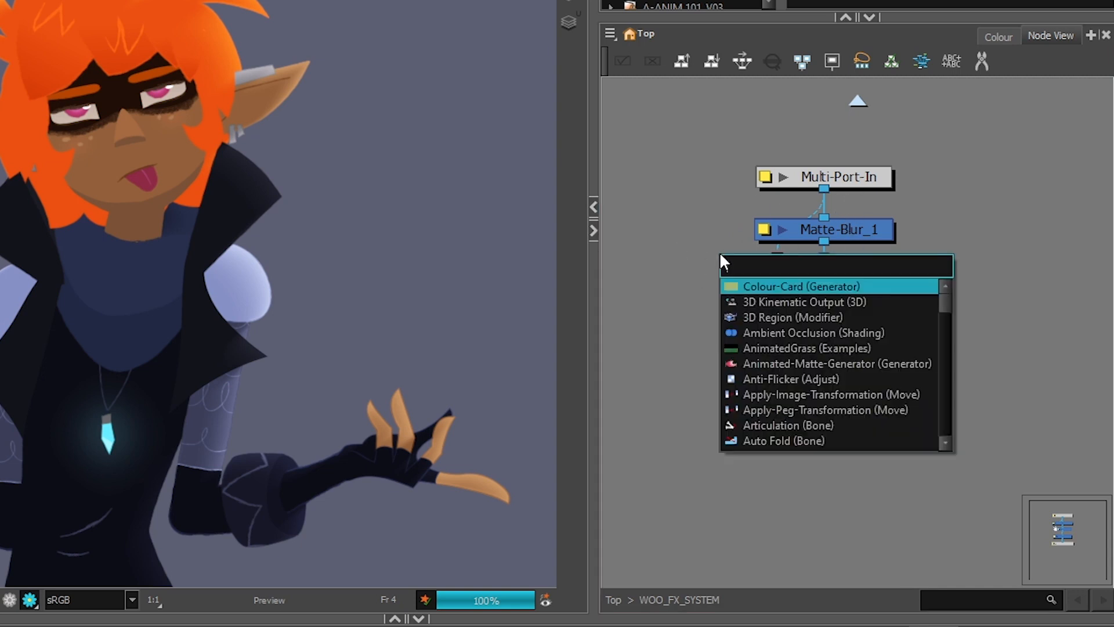
click(745, 379)
Connect Anti-Flicker to new ports on Multi-Port-In and Multi-Port-Out, and return to the Top network
drag(668, 242, 761, 191)
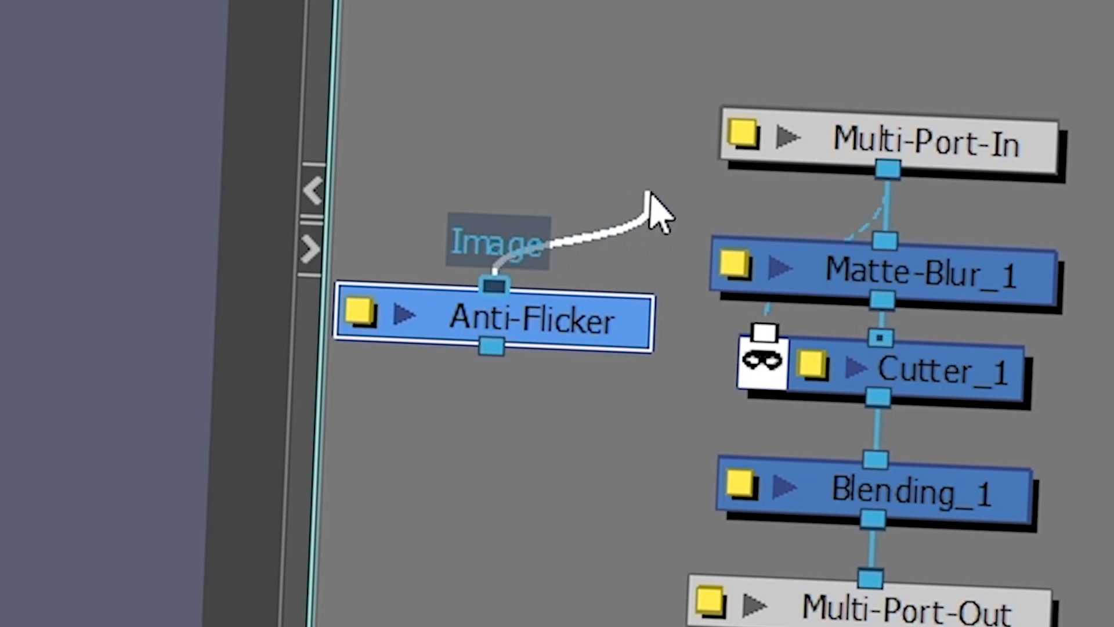
drag(648, 193, 785, 194)
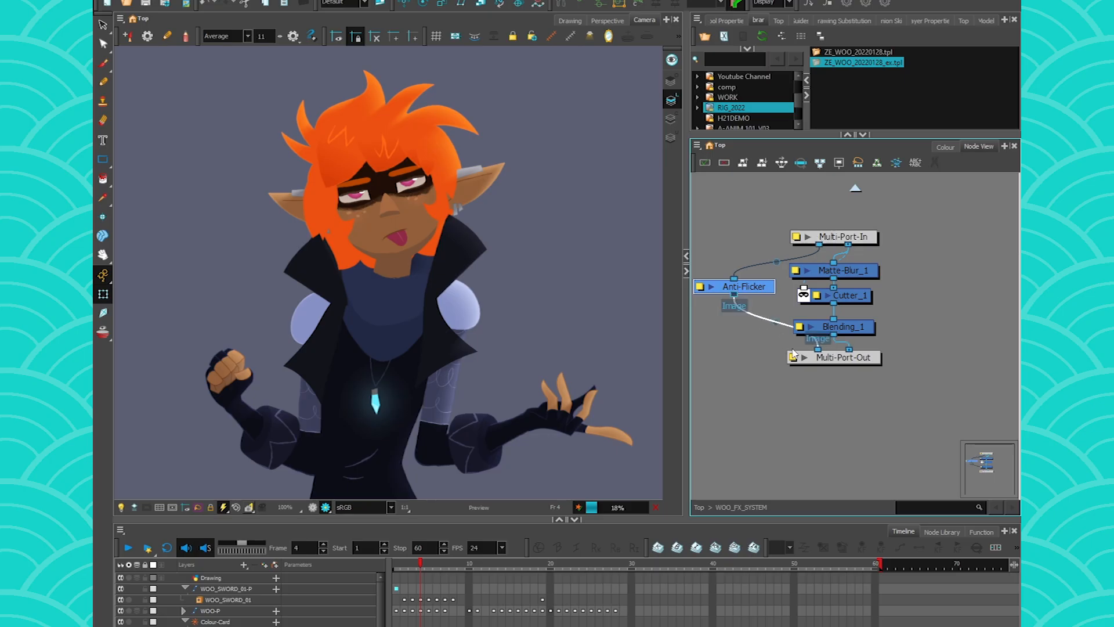
key(ctrl+shift+Return)
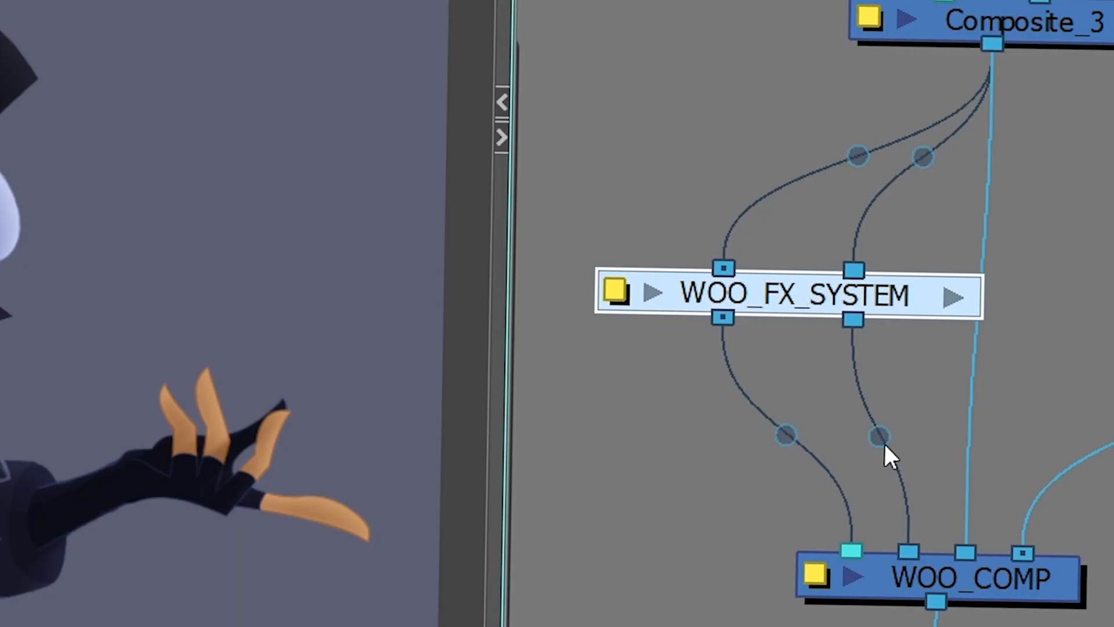
Reroute one WOO_FX_SYSTEM output from WOO_COMP to the matte port of the nearby mask node
drag(884, 443, 1006, 288)
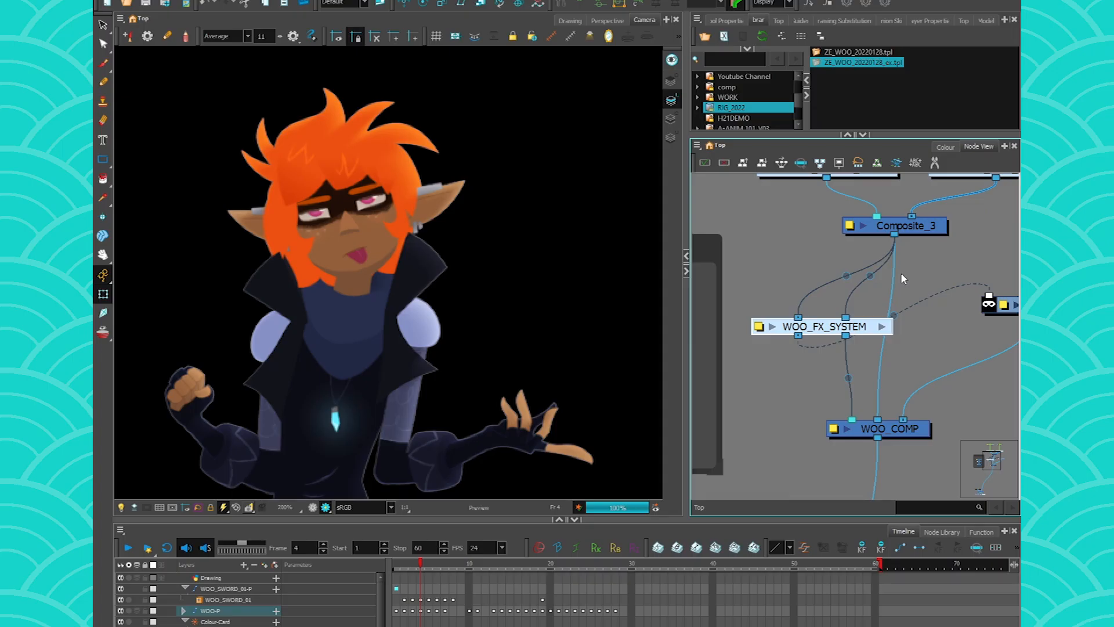
drag(989, 294, 841, 356)
drag(798, 317, 790, 340)
Examine the ports and connections of the WOO_LEG_gr01 and WOO_LEG_gr01_1 groups inside WOO_2022_JAN
drag(820, 265, 748, 359)
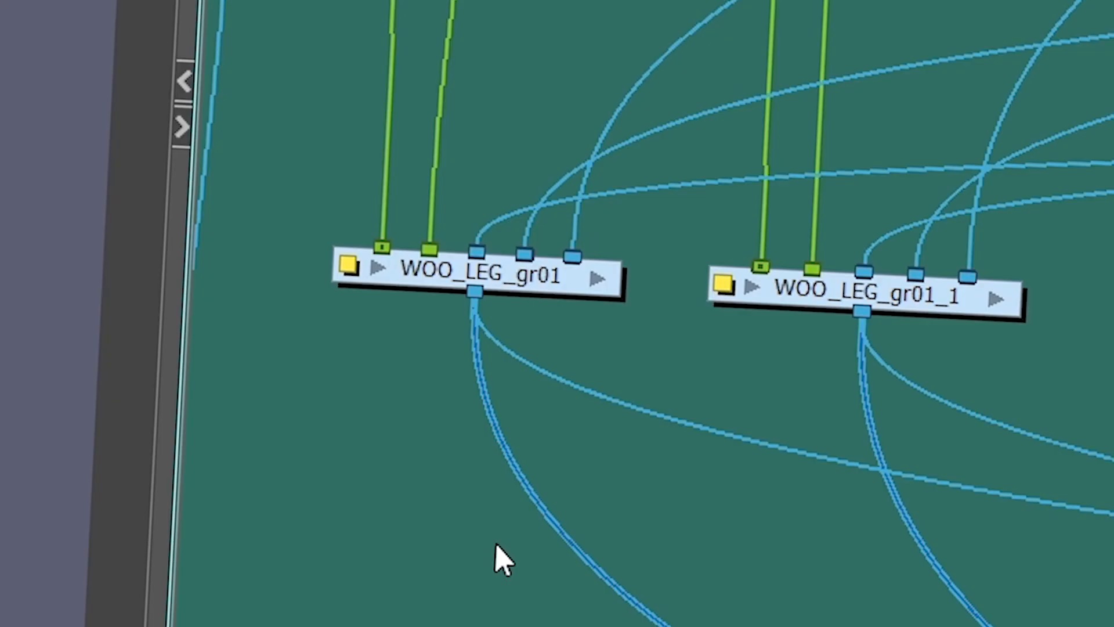
click(804, 299)
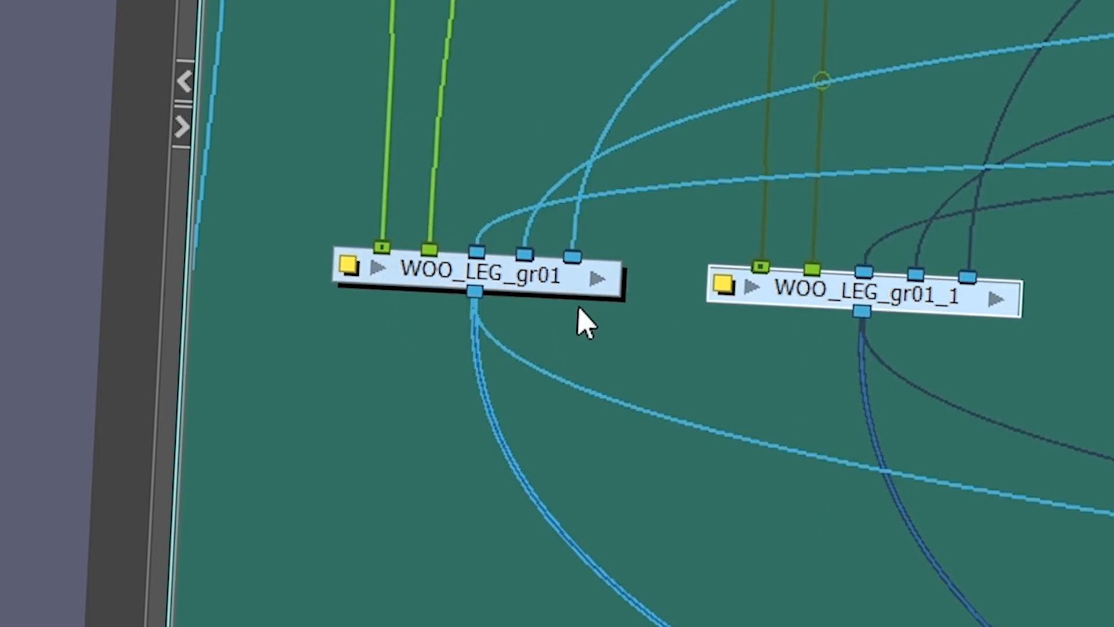
drag(542, 26, 542, 194)
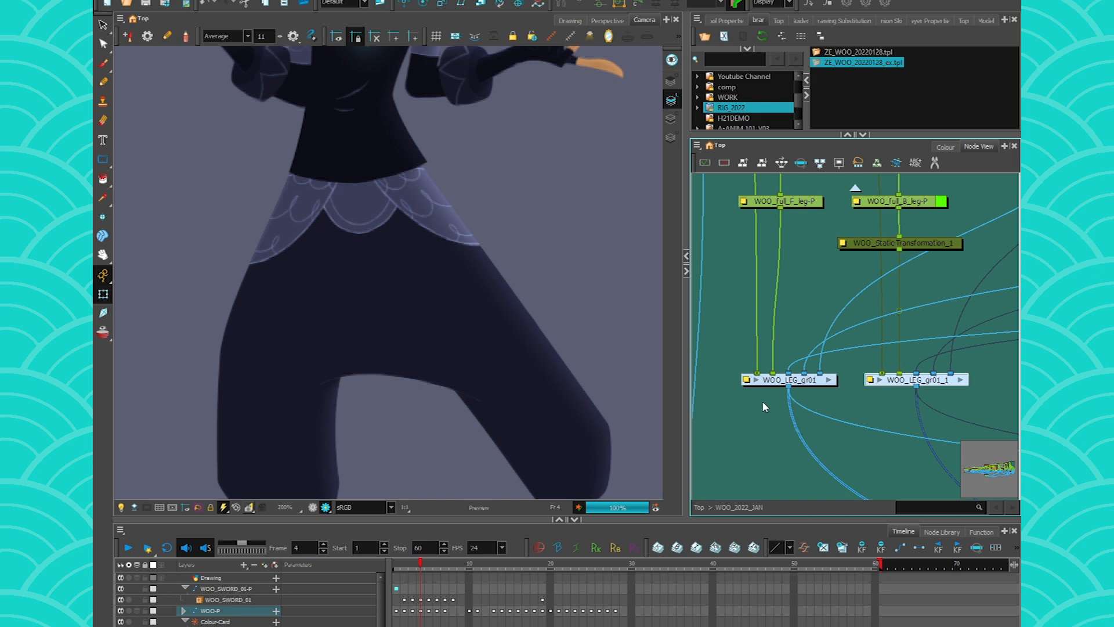
Navigate the WOO_2022_JAN network to the purple arm section and examine the WOO_F_arm_GR group's connections
drag(719, 310, 951, 456)
drag(784, 383, 985, 434)
drag(731, 378, 899, 348)
drag(776, 269, 941, 259)
drag(751, 294, 957, 237)
drag(769, 420, 928, 417)
drag(701, 397, 821, 379)
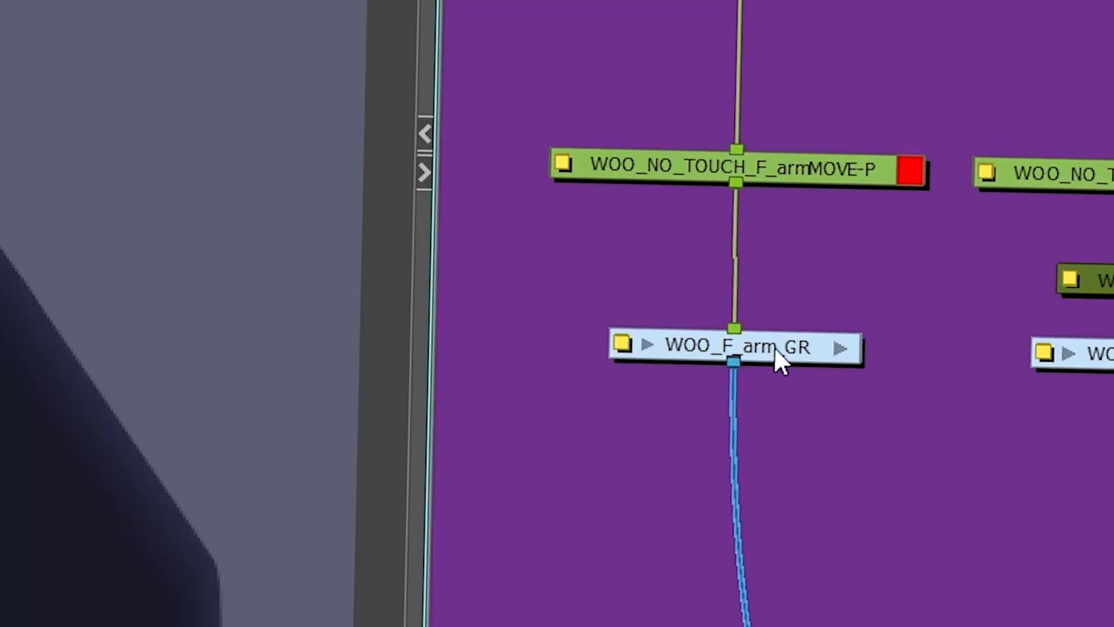